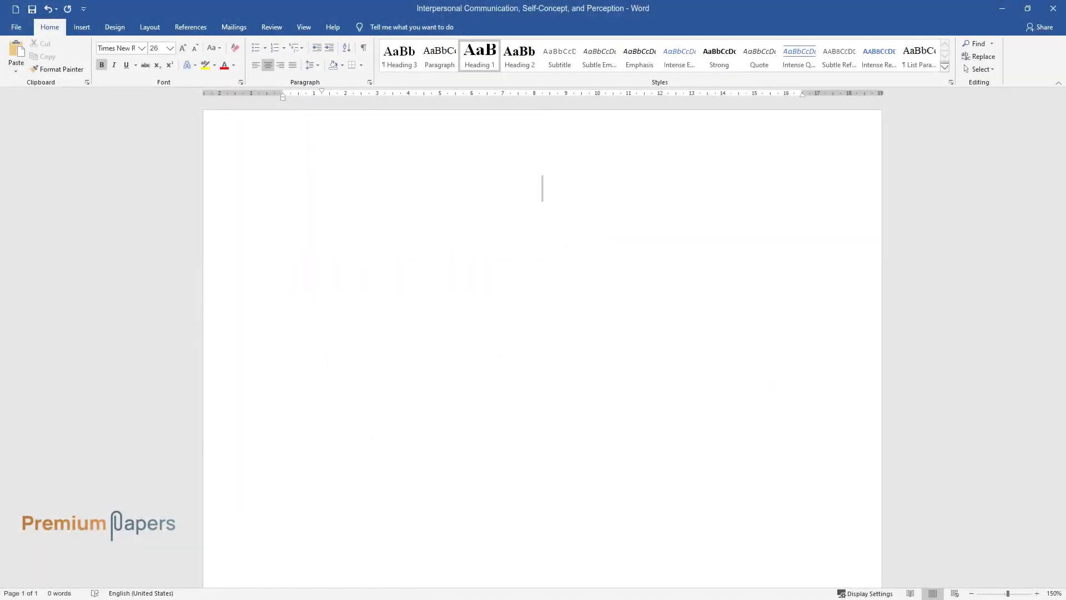
Step: Type the title 'Interpersonal Communication, Self-Concept, and Perception' in bold centered Heading 1
type("Interperson")
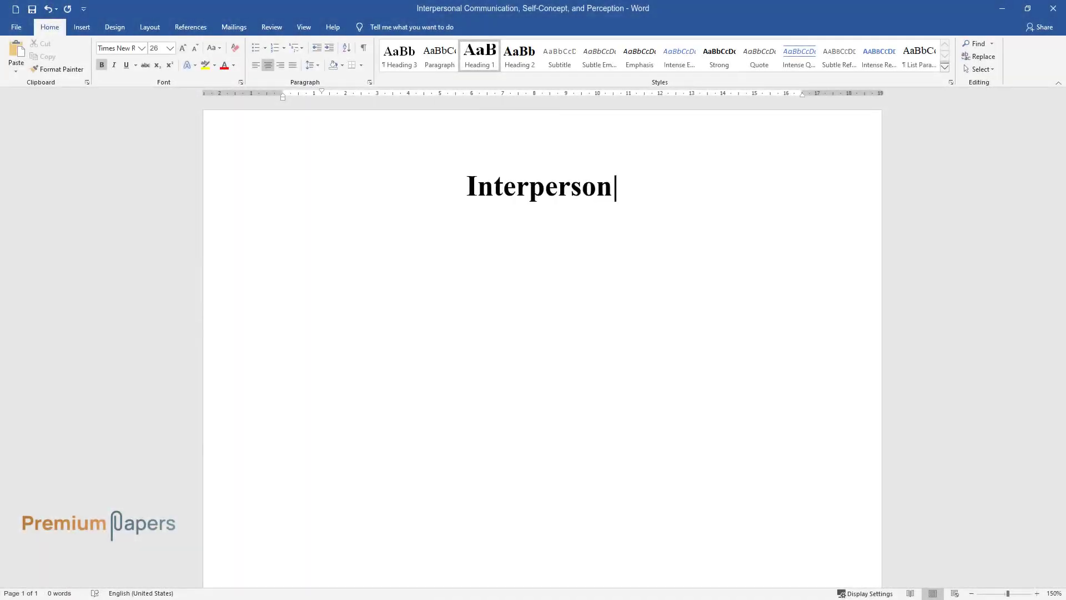
type("al Communication, Self-Con")
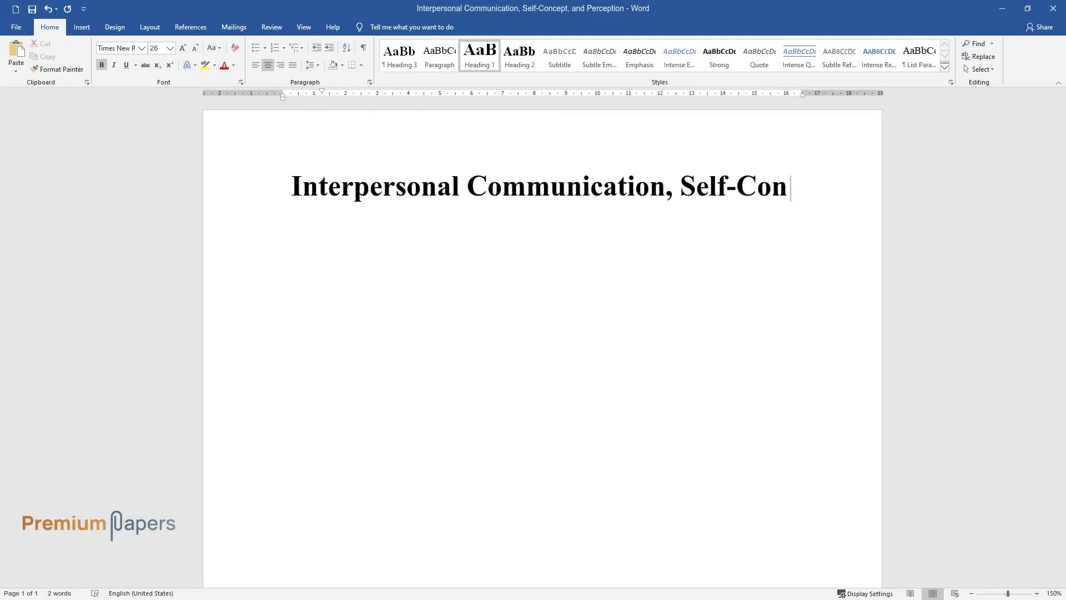
type("cept, and Perception")
Step: Write the opening paragraph on the significant role of social contacts in every person's life
key("Return")
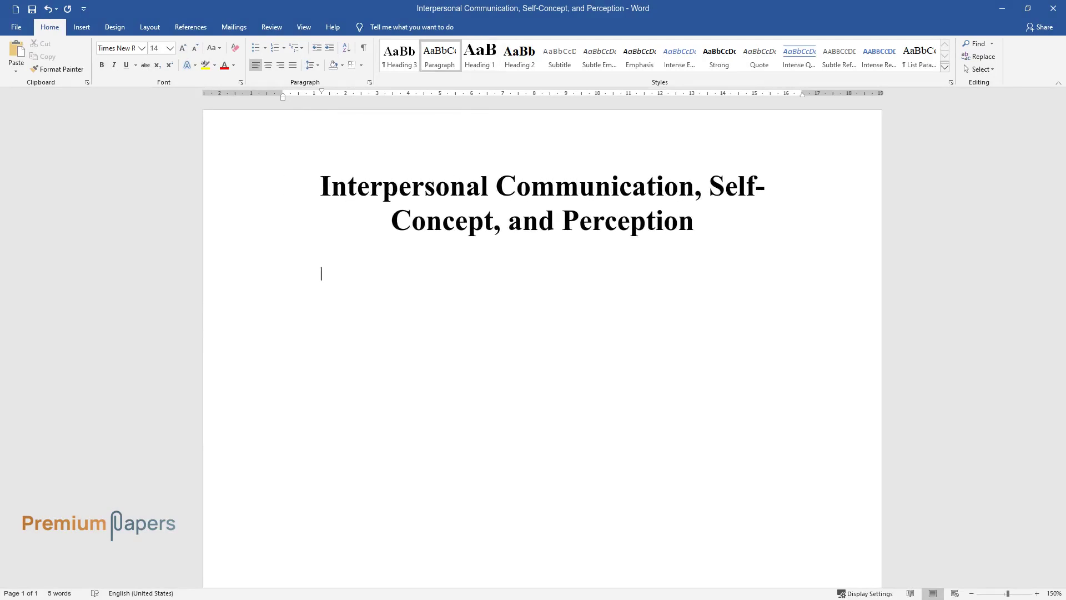
type("Inthe life of every")
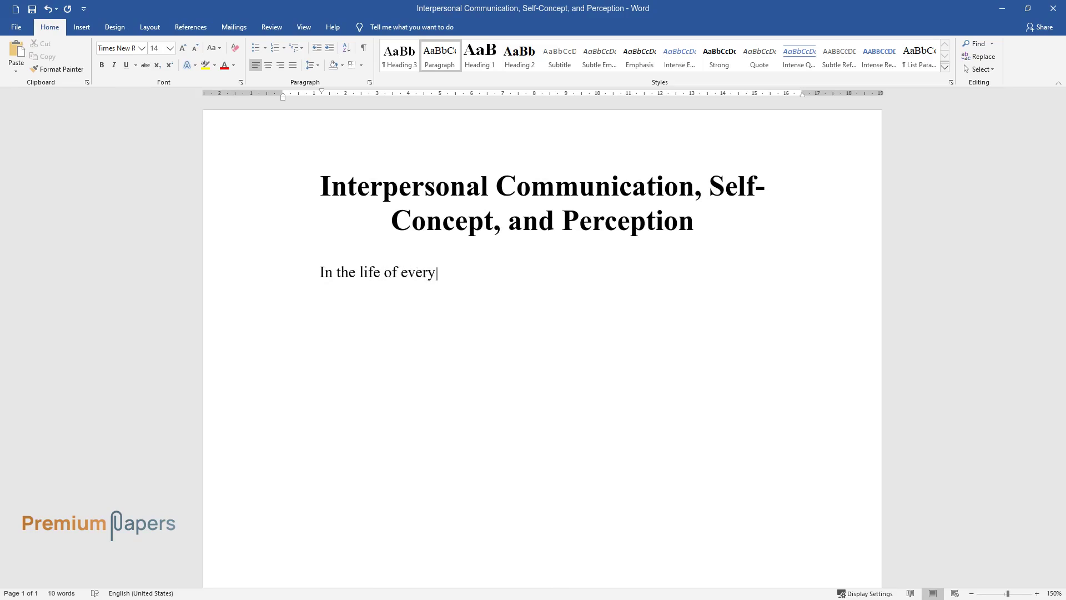
type(" person, social contacts with othe")
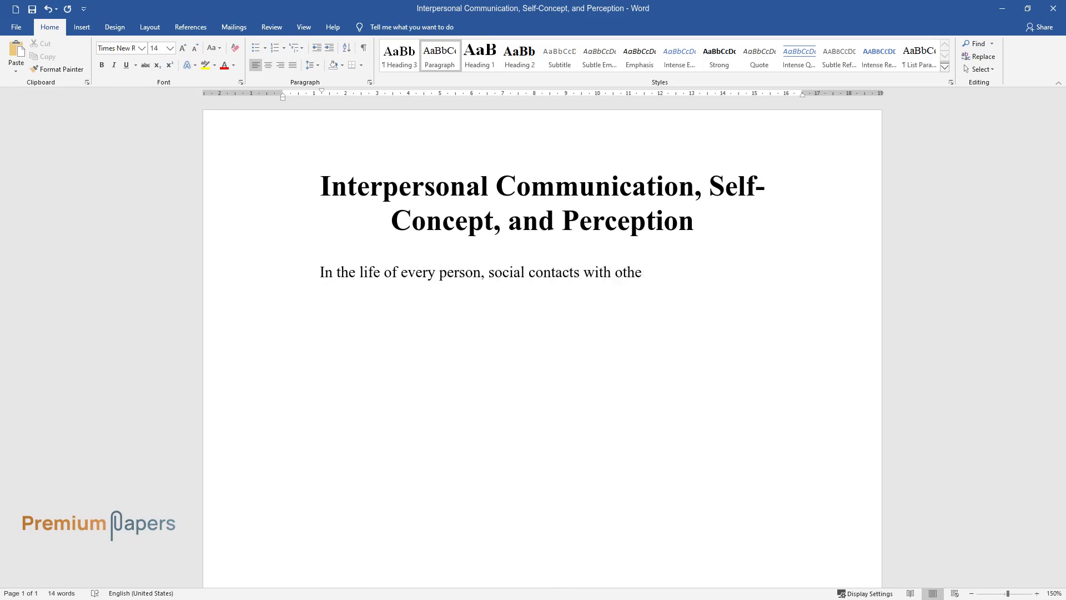
type("r people play a s")
type("ignificant role. ")
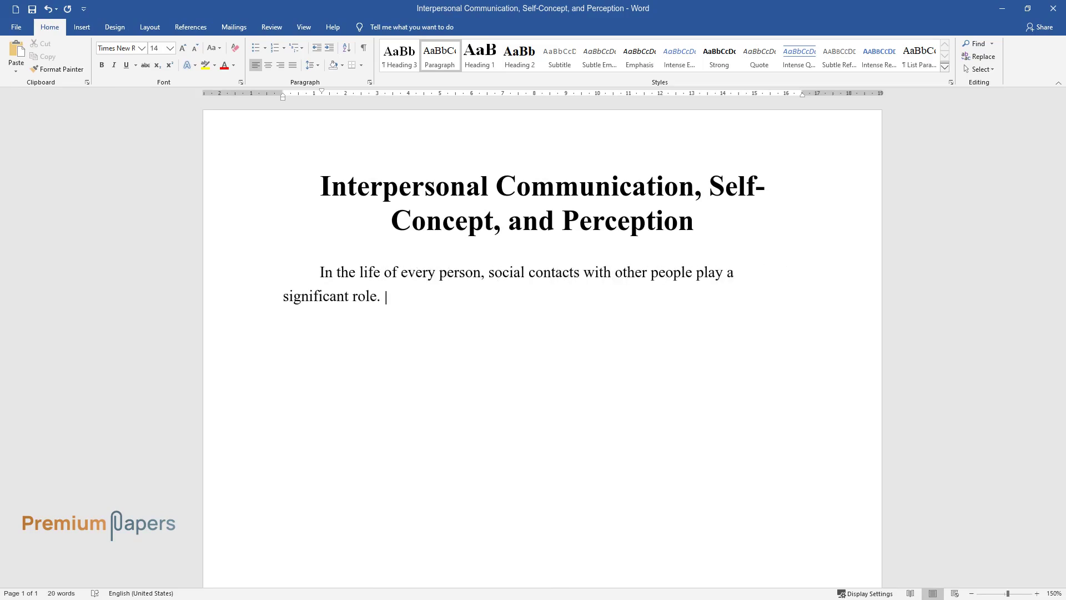
type("When communicating, people develop their li")
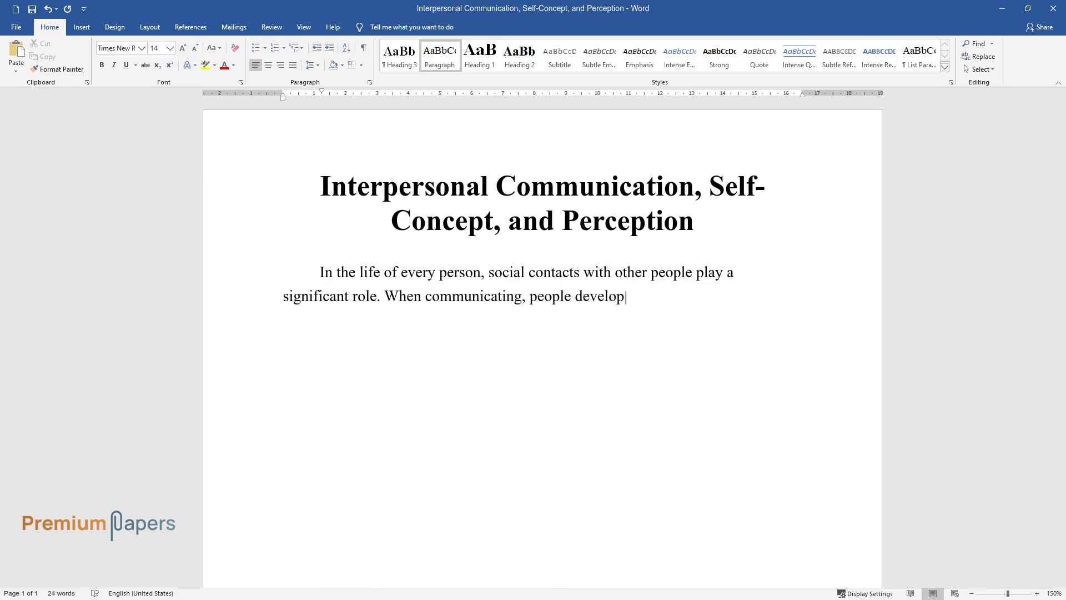
type("ne of behavior and have a ")
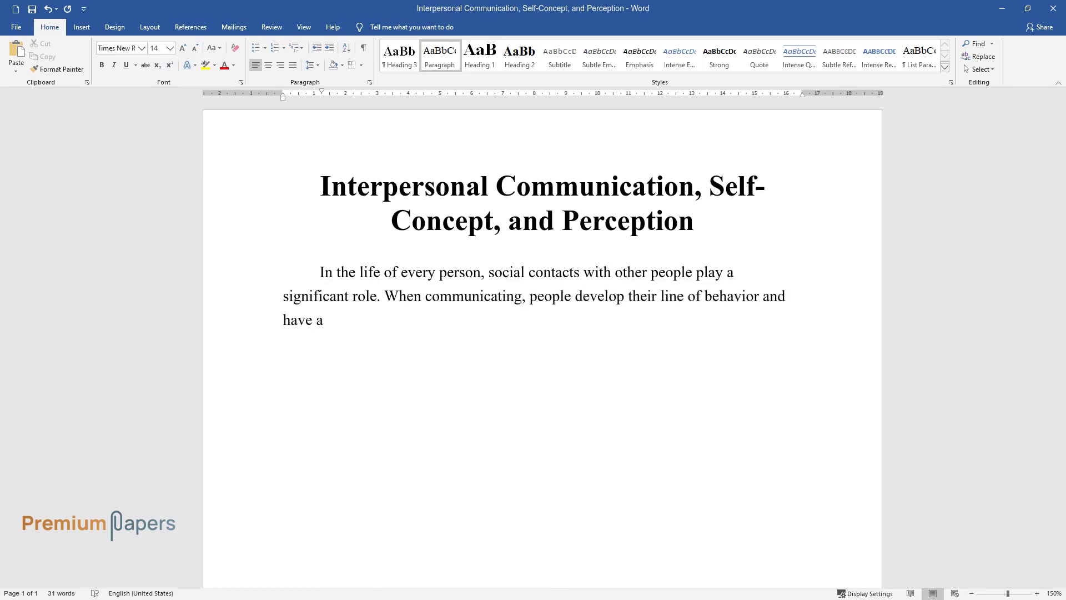
type("particular impact on others. Com")
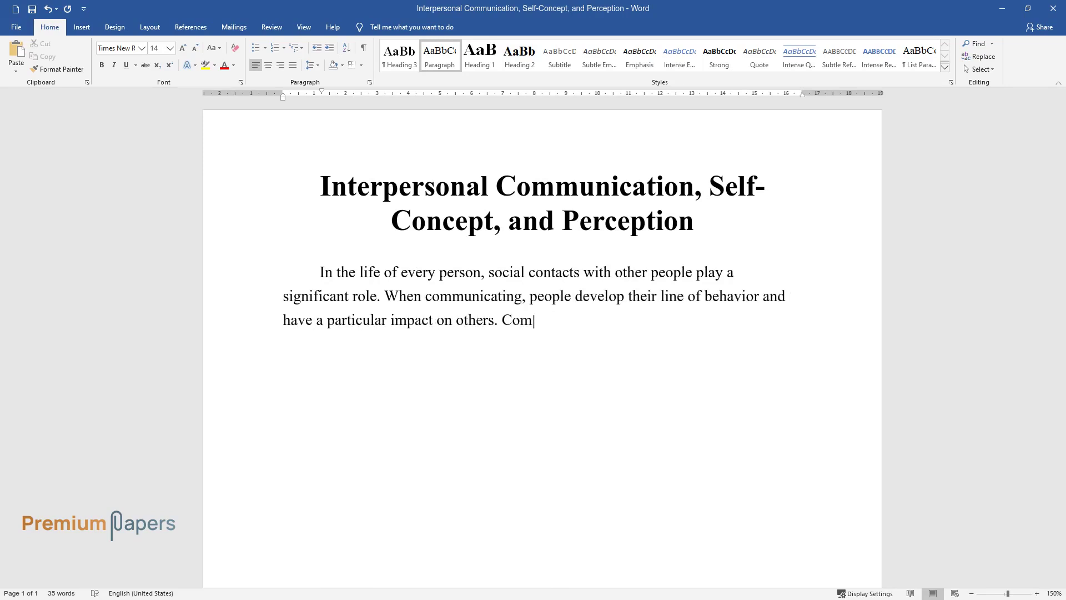
type("munication is a multifaceted proce")
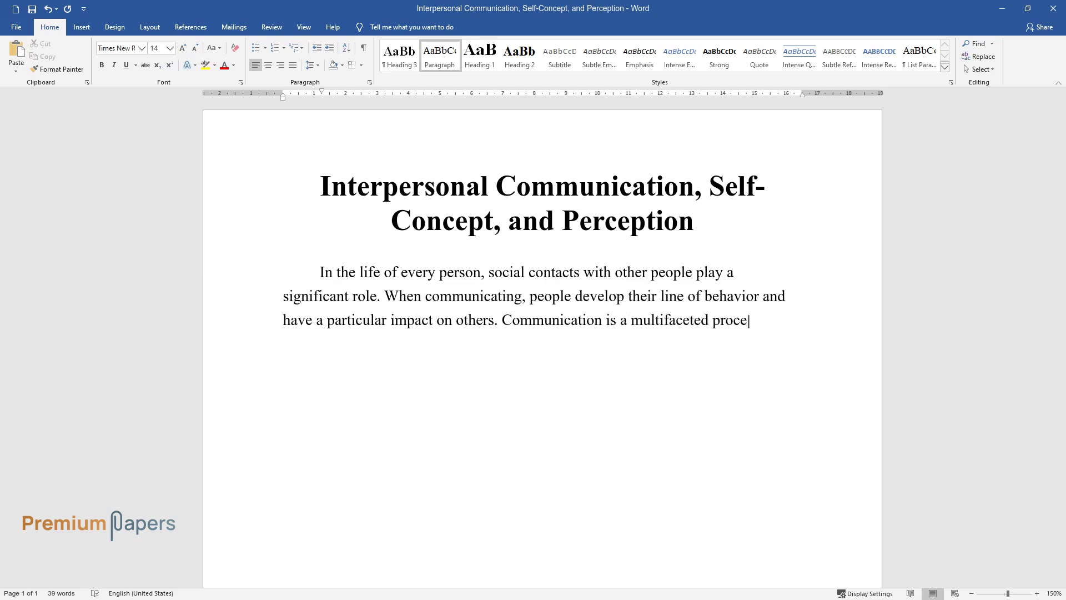
type("ss of forming contacts between ind")
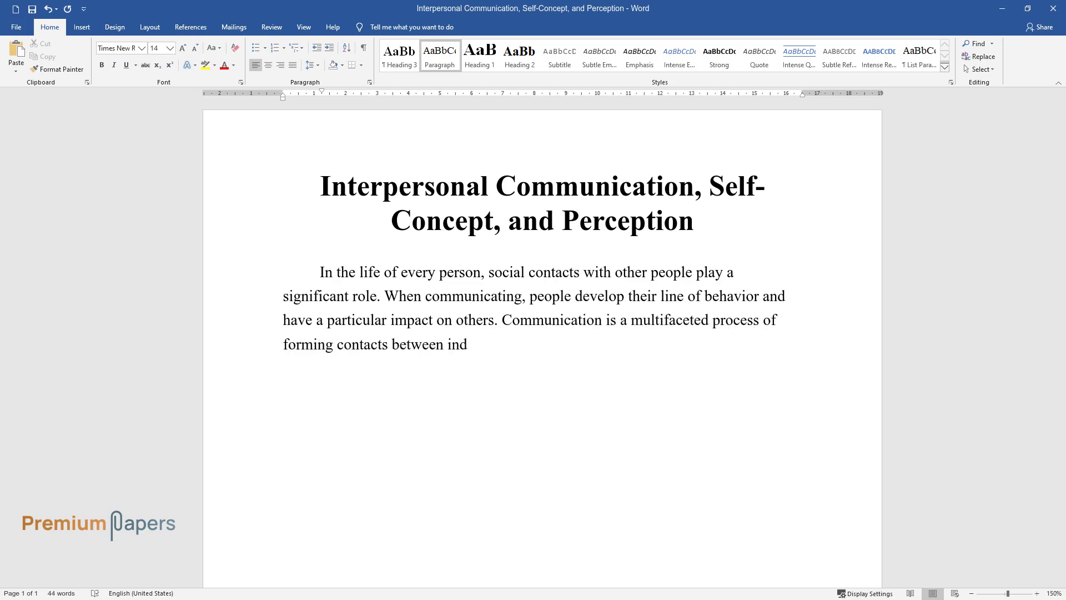
type("ividuals, which are generated by t")
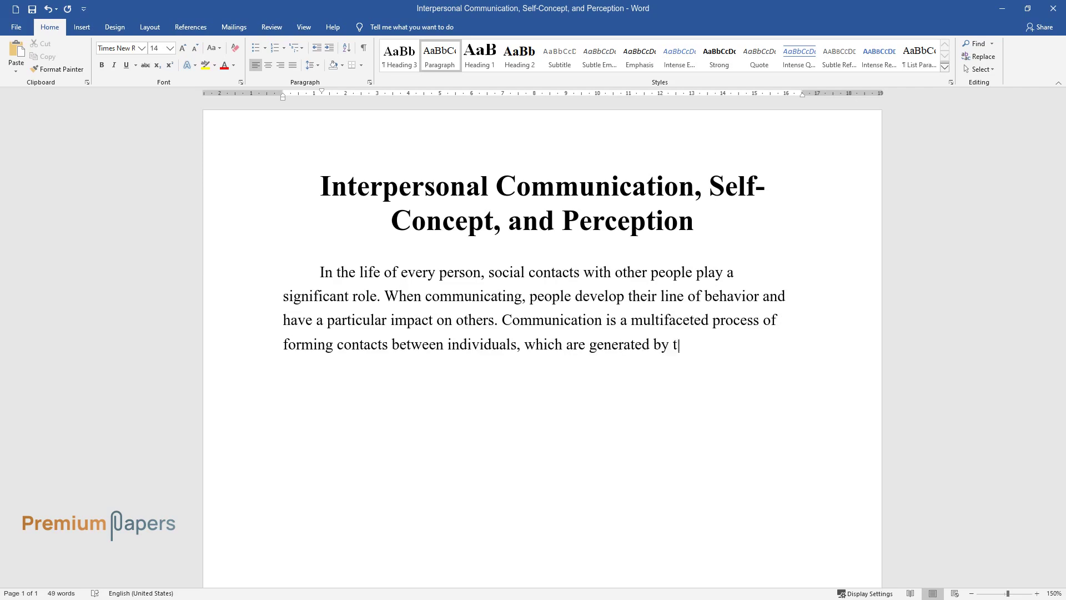
type("he needs of joint activities. It is essential t")
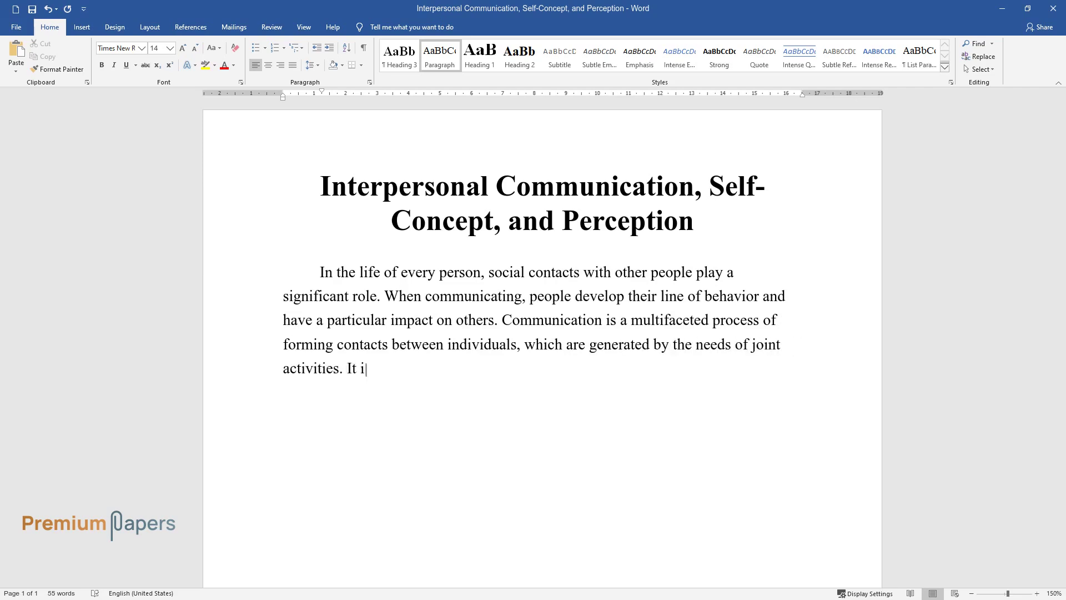
type("o know the principles")
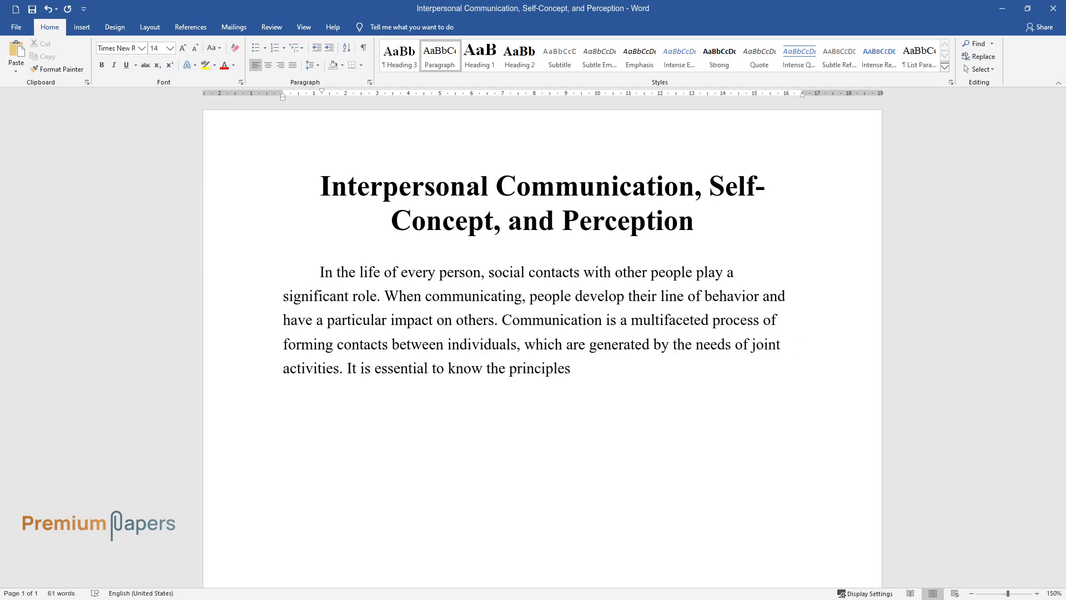
type(" that make the information exchang")
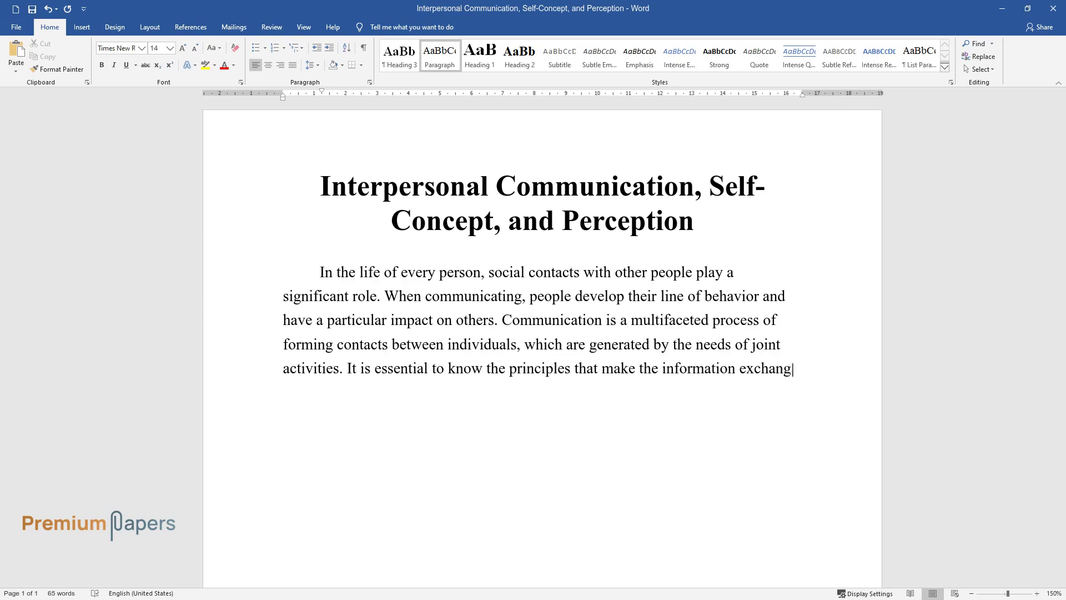
type("e process more successful and prod")
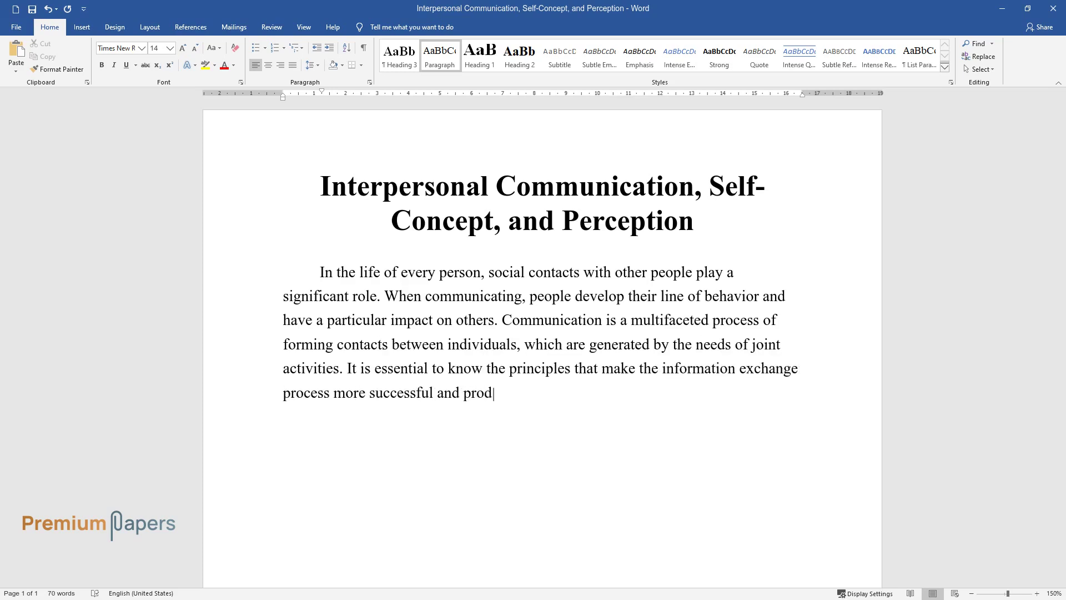
type("uctive.")
key("Return")
Step: Write the 'three principles' paragraph on inevitable communication, ending 'with the employer and colleagues.'
scroll(541, 277, "down", 3)
type("The ")
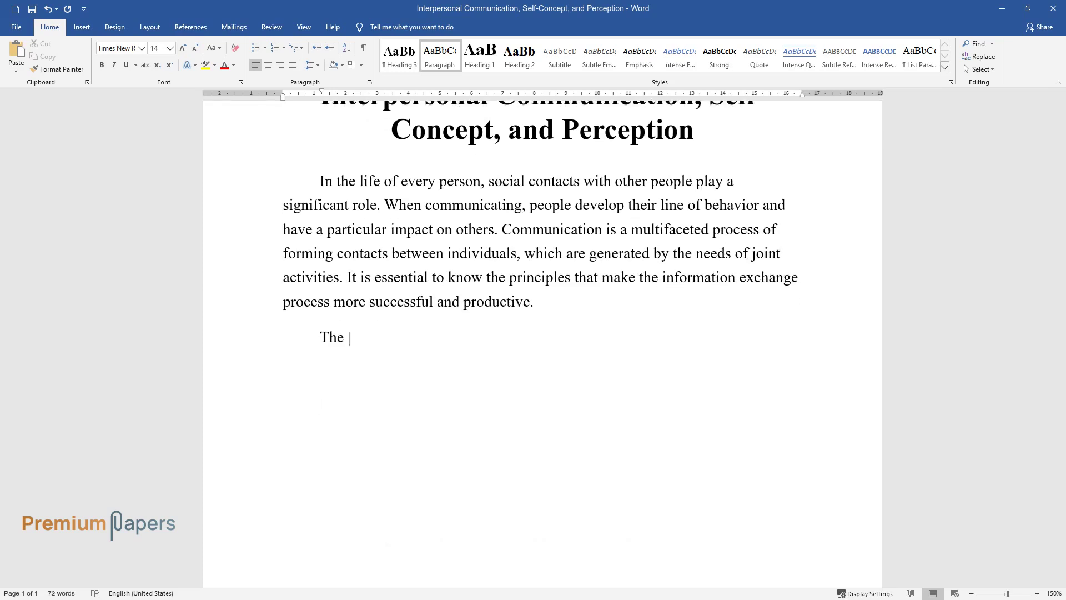
type("three principles that every person")
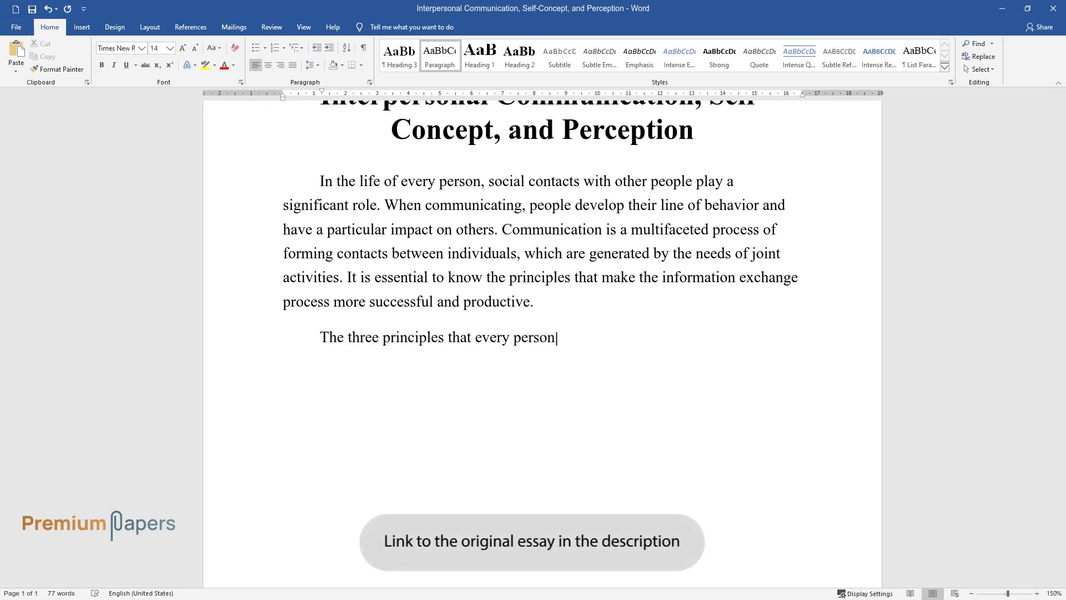
type(" and employee should know are that")
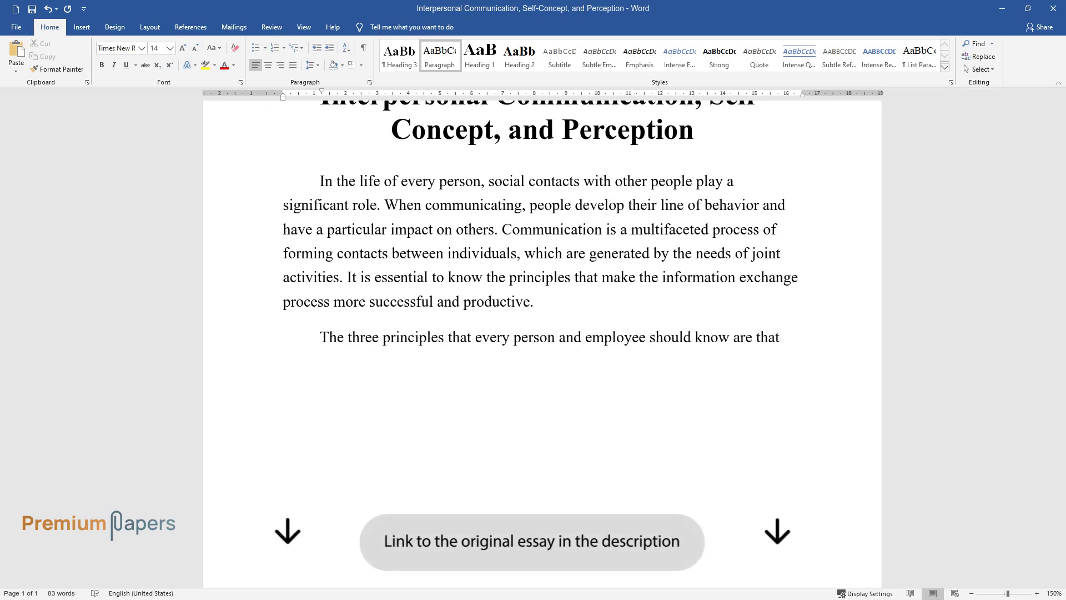
type(" communication is inevitable, irre")
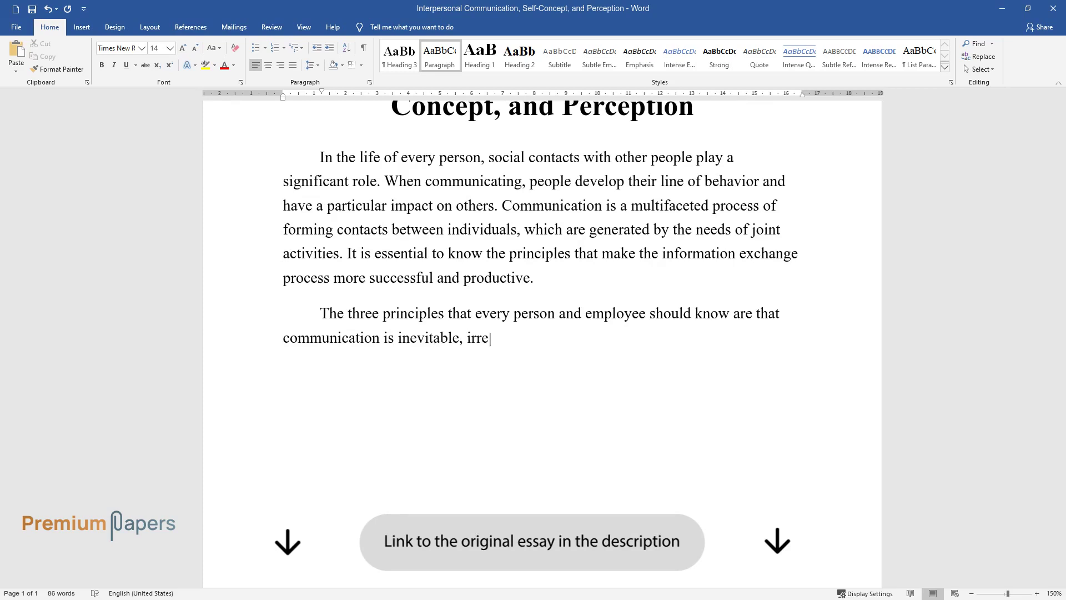
type("versible, and complex. The inevita")
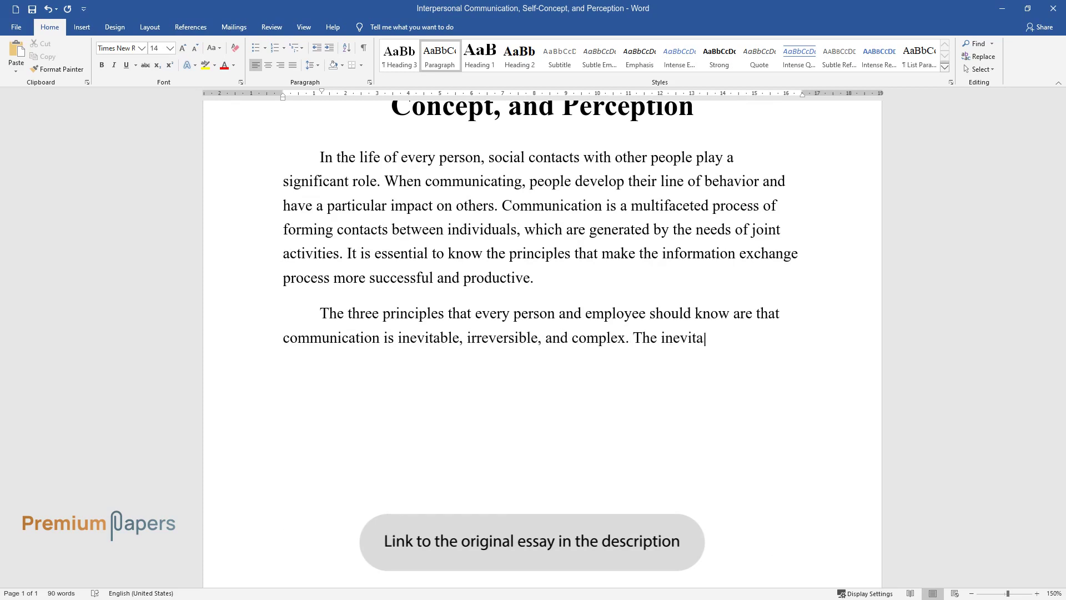
type("bility of communication l")
type("ies in th")
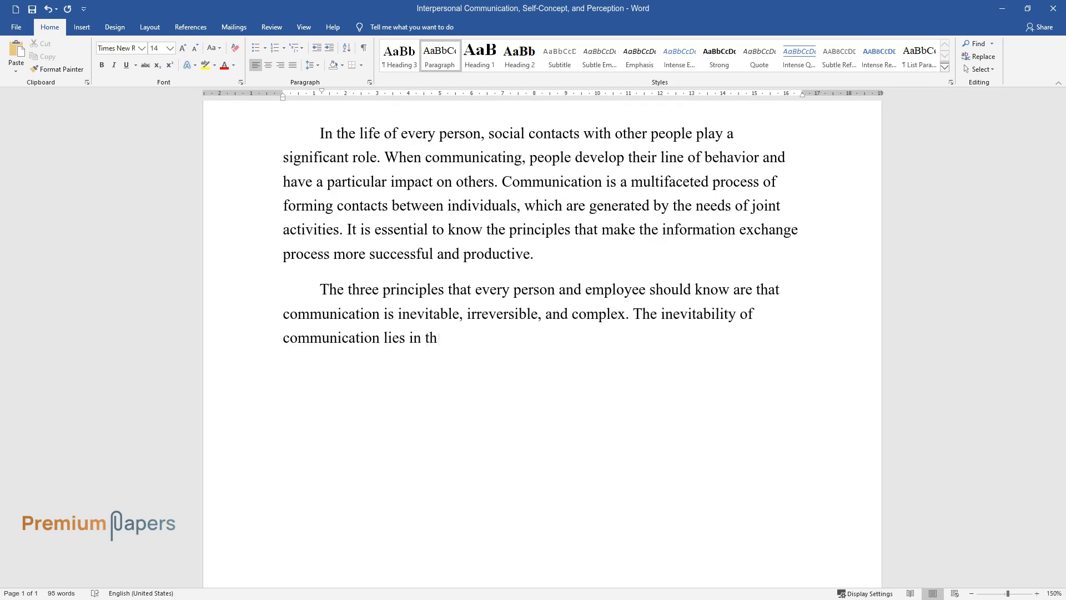
type("e situation where people always c")
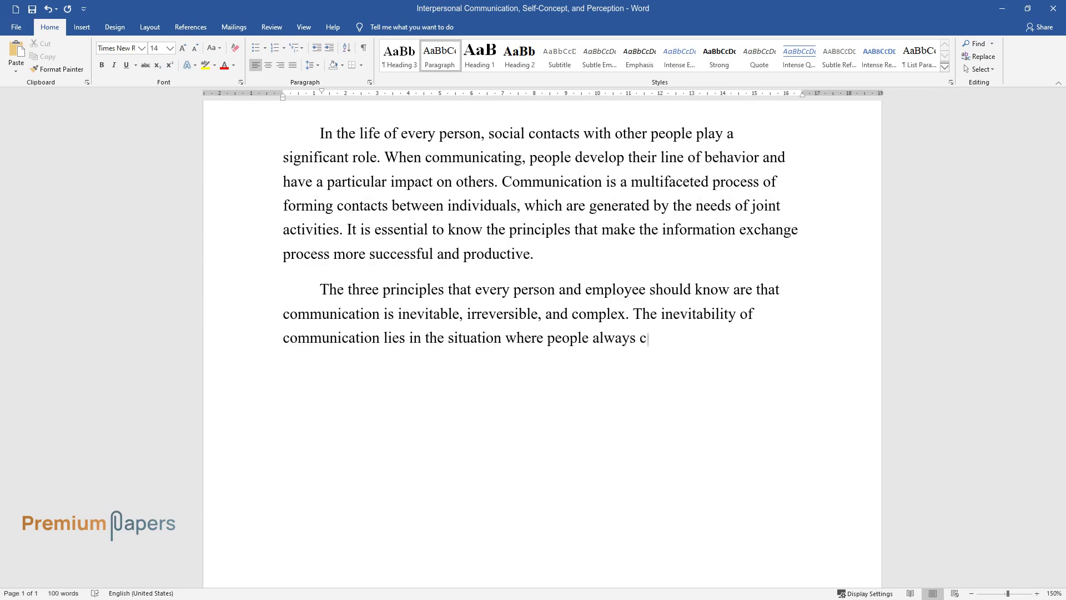
type("ommunicate and do not")
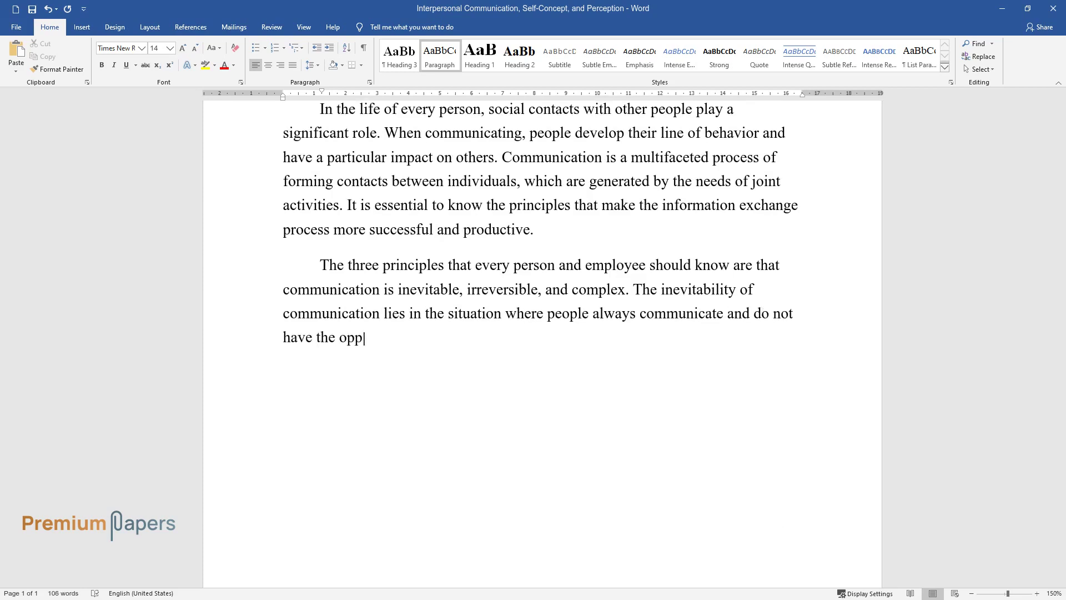
type(" haveto avoid it. That is, com")
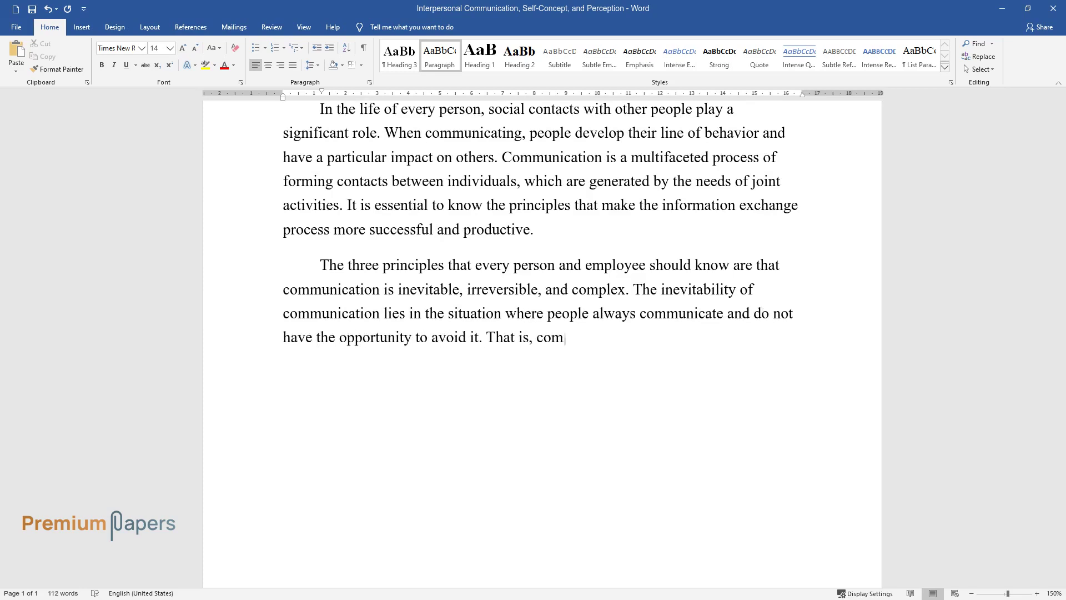
type("munication is everywhere, and peop")
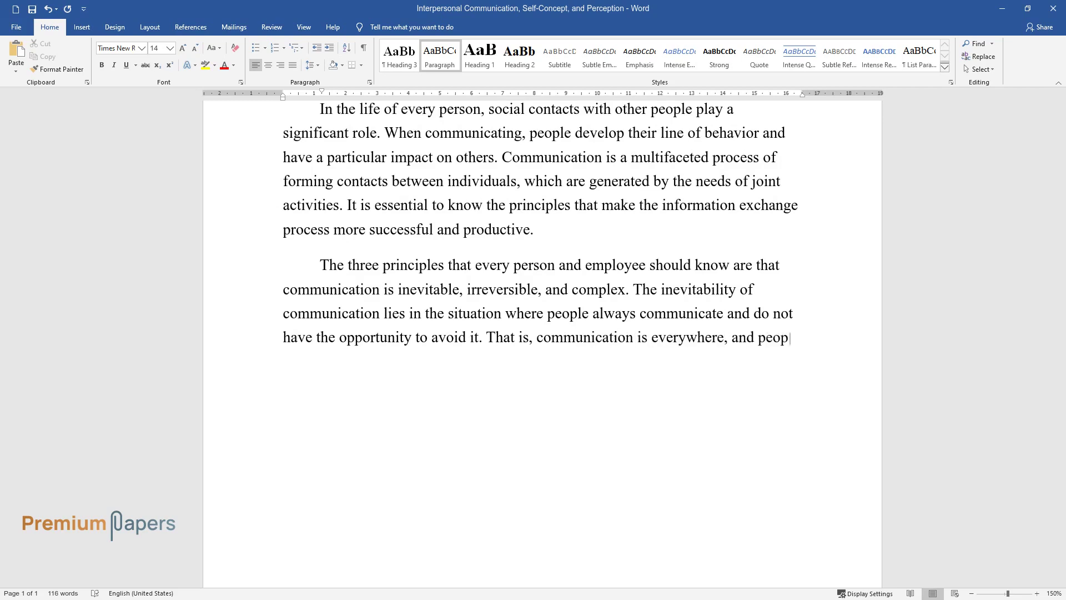
type("le will always give and receive i")
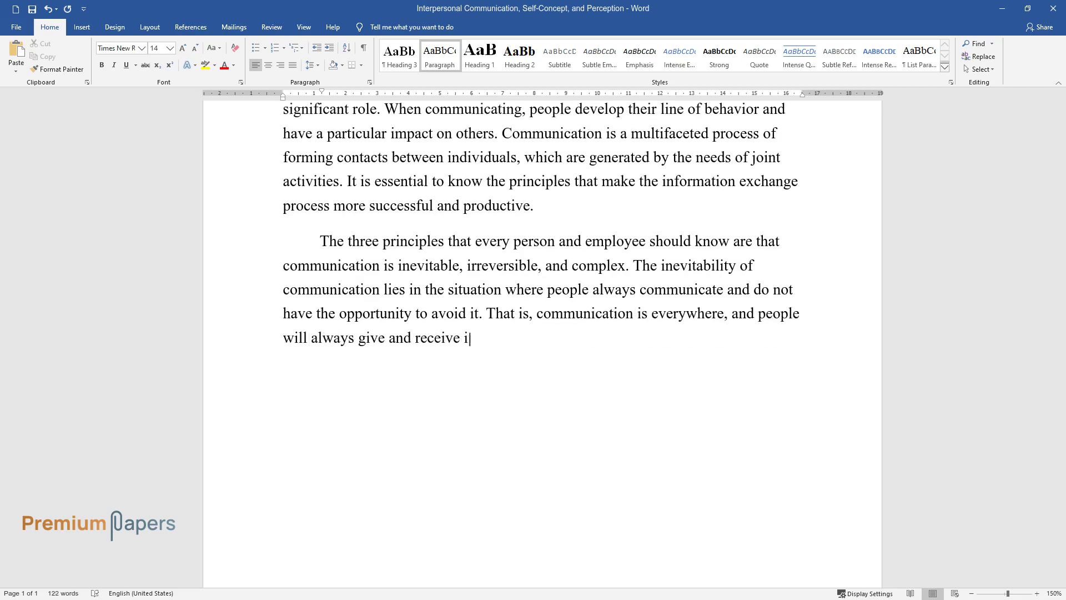
type("nformation. Since communication wi")
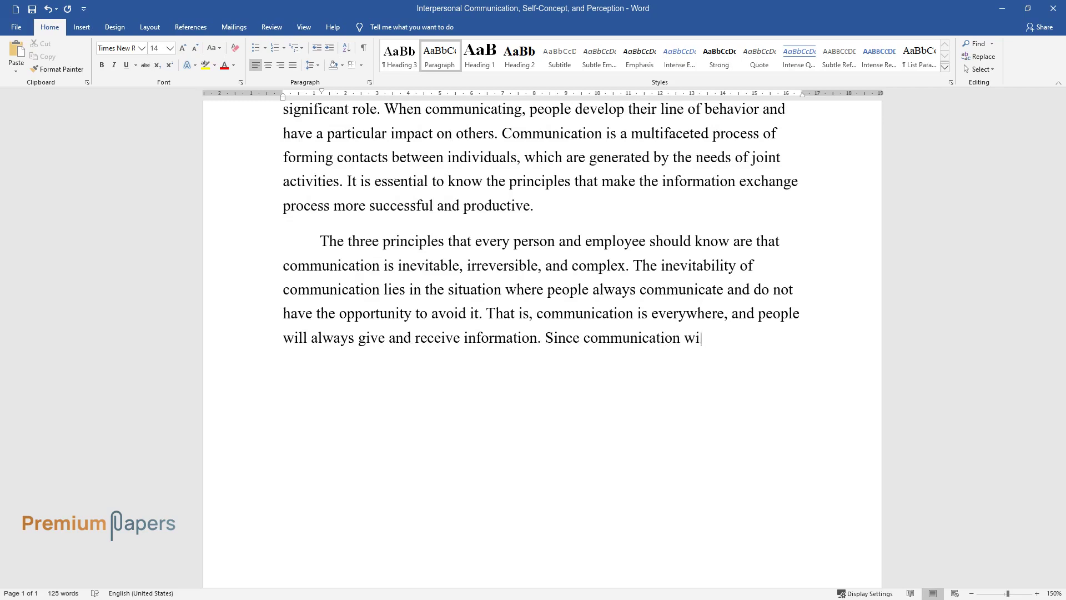
type("ll definitely take place, people ne")
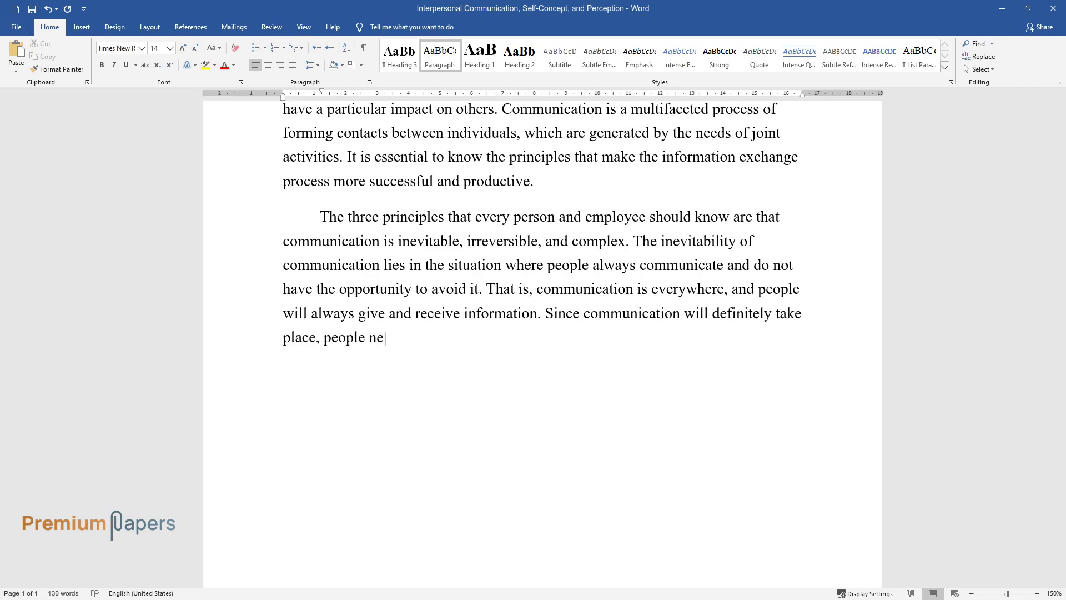
type("ed to develop their communication ")
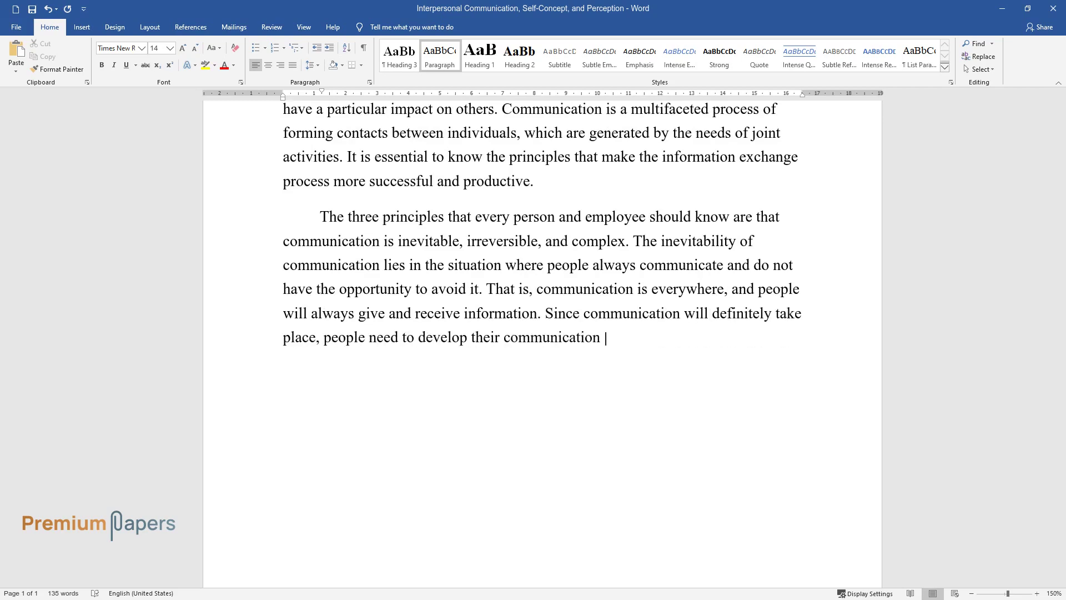
type("o be able to present infor")
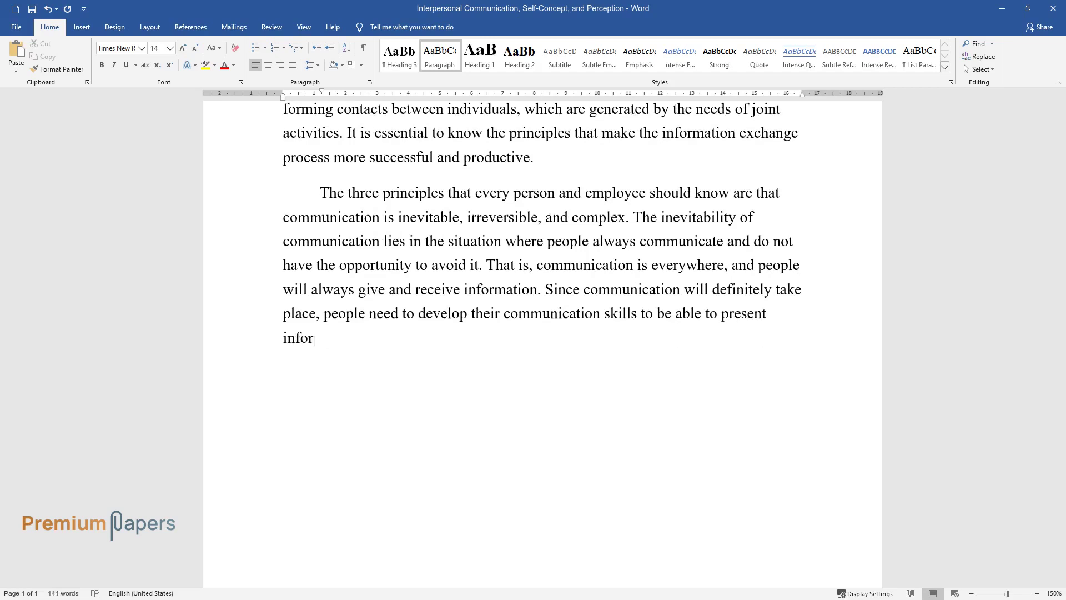
type("mation more clearly, accurately, ")
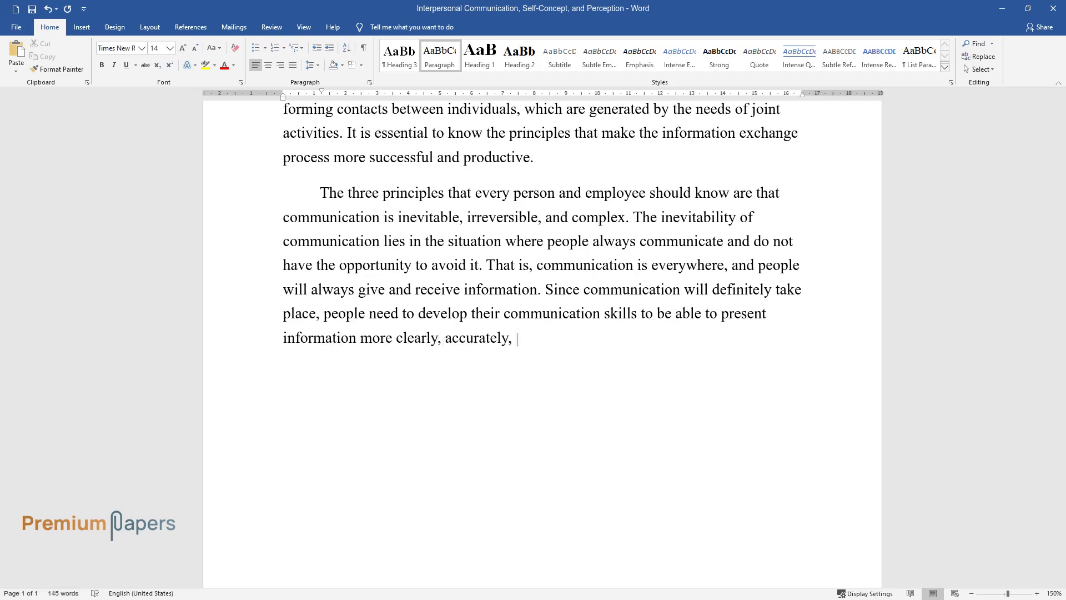
type("nal commu")
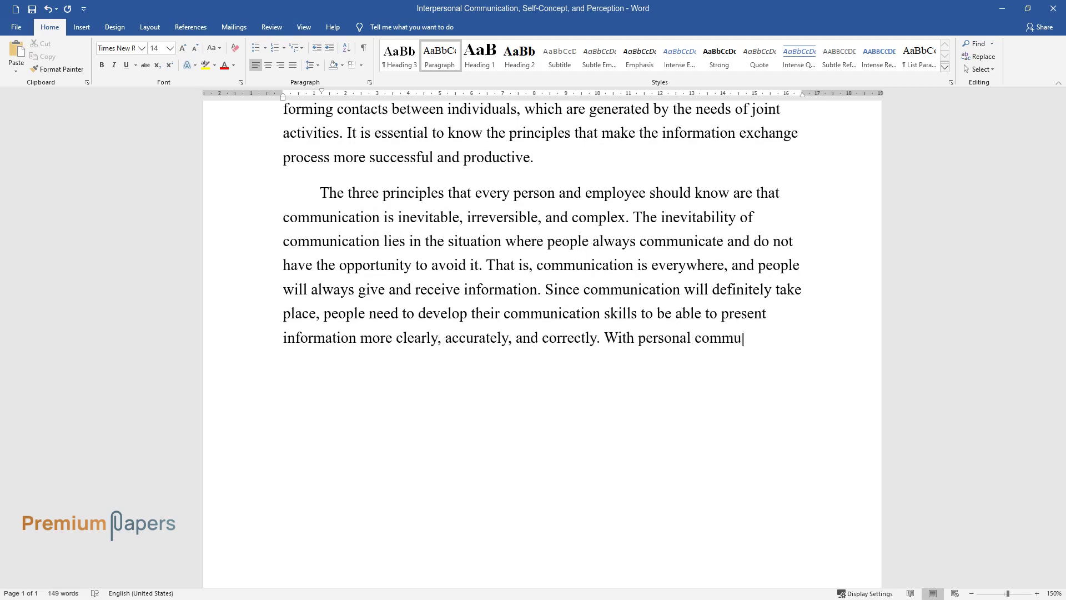
type("nication,")
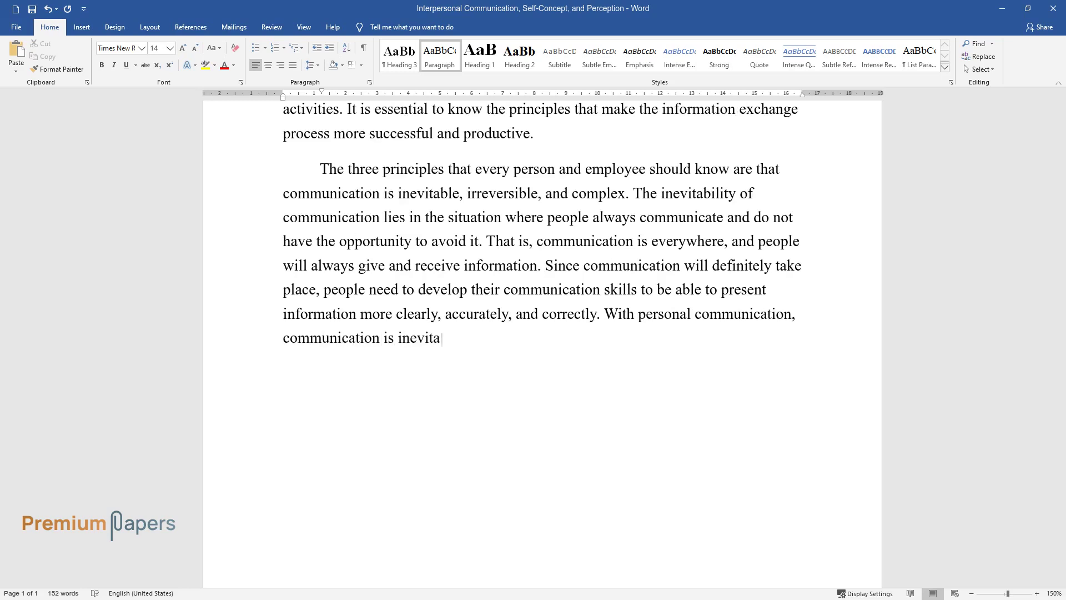
type(" communible almost everywhere, even in a p")
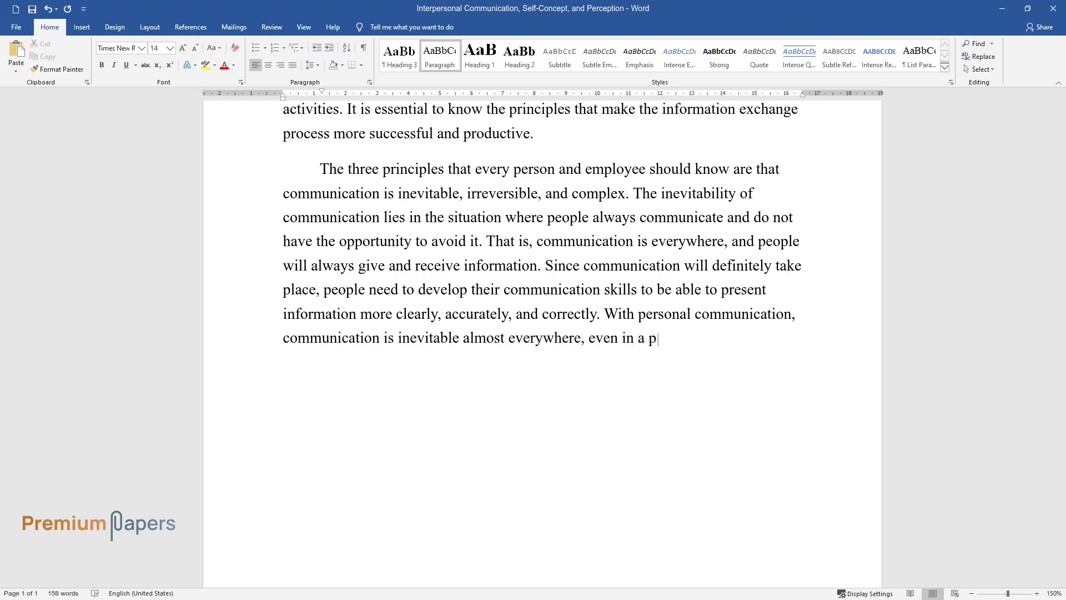
type("ublic pl")
type("or when m")
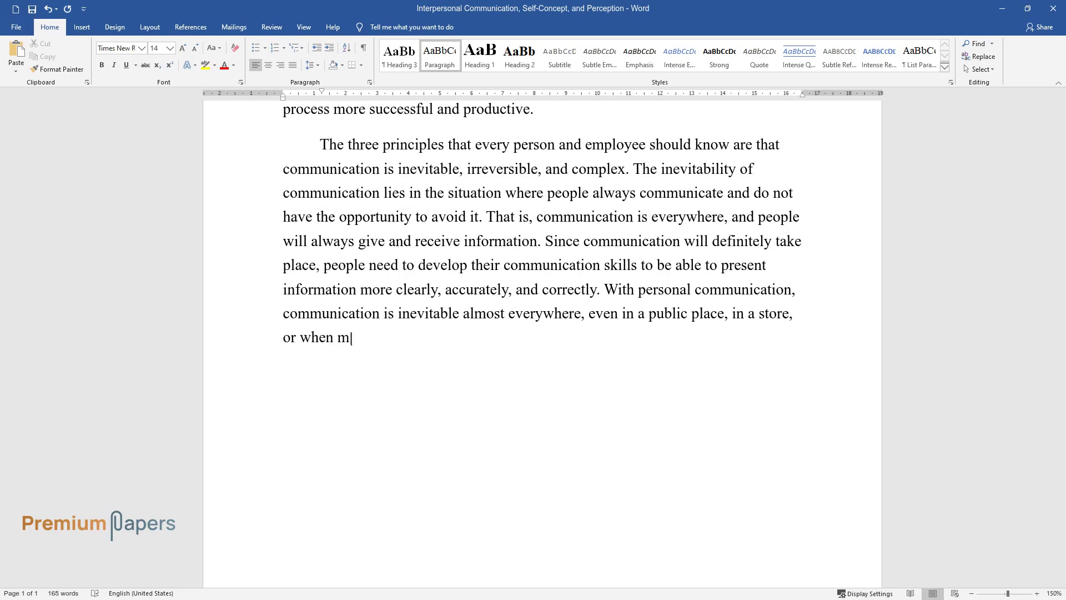
type("eeting with relatives and friends.")
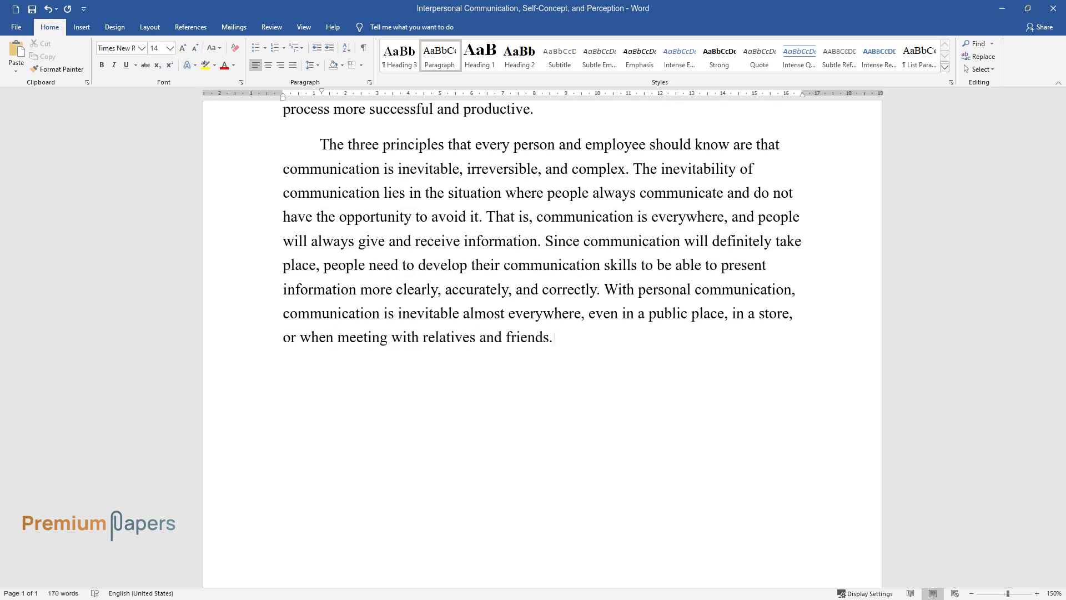
type(" In the professional sphere, the i")
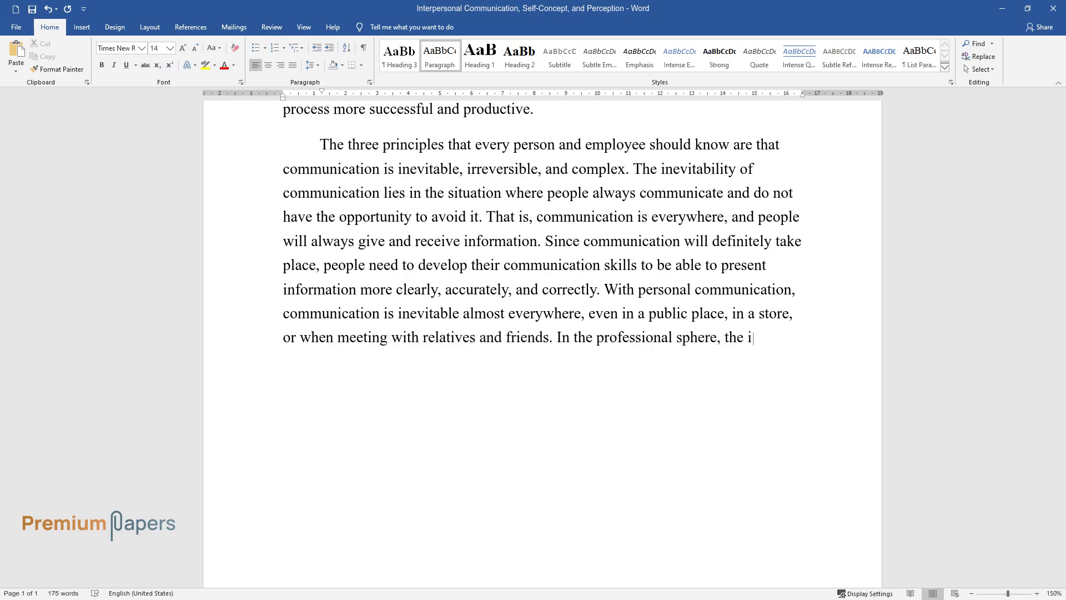
type("nevitability lies in communication")
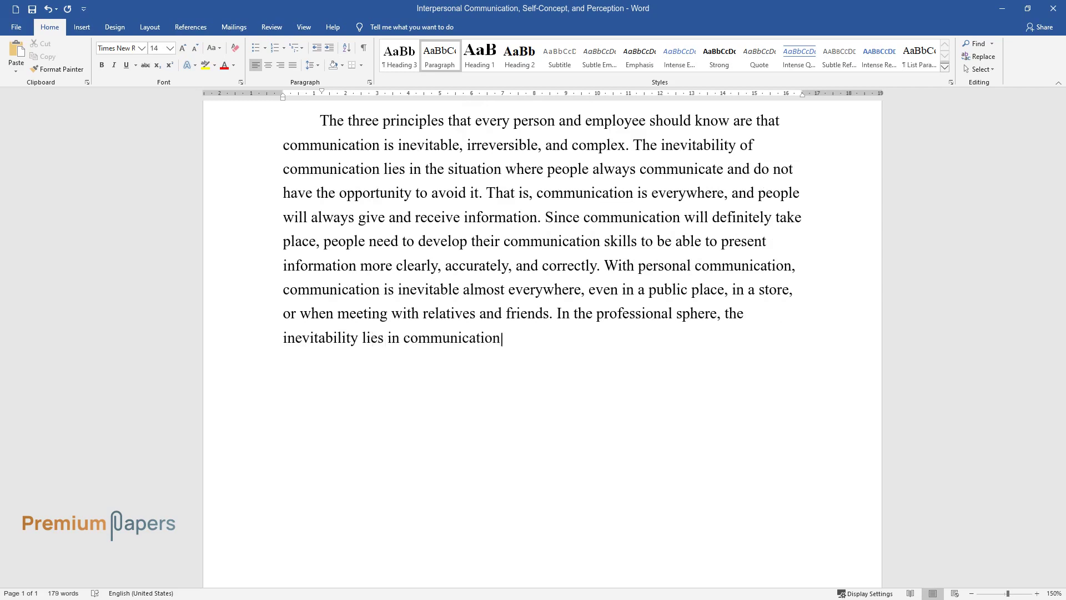
type("e the employer and colleagues.")
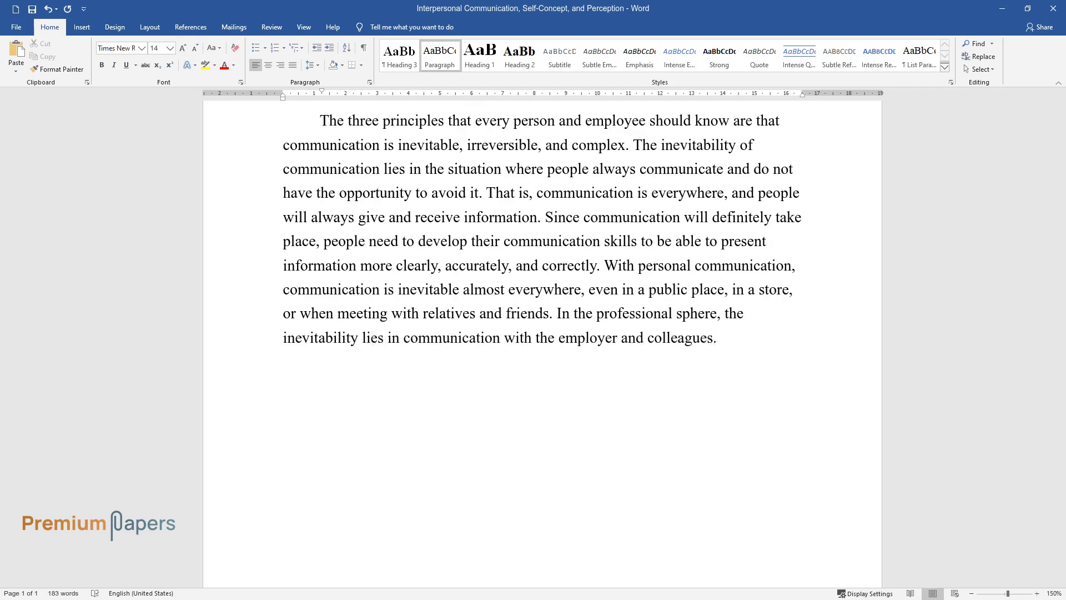
key("Return")
Step: Write the paragraph beginning 'The irreversibility of communication is an important principle…'
type("The irrev")
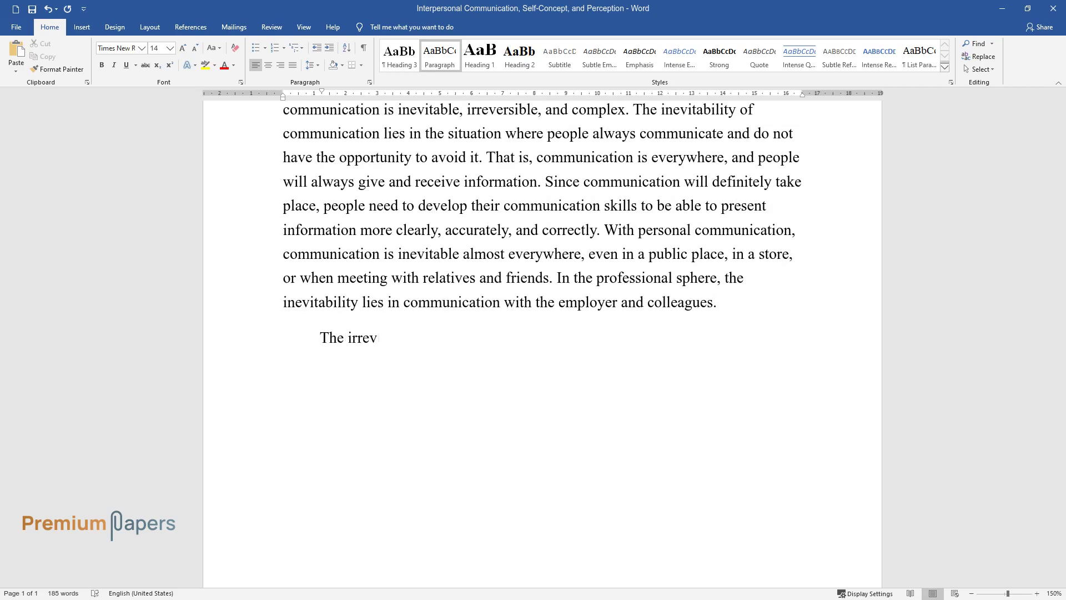
type("ersibility of communication is an")
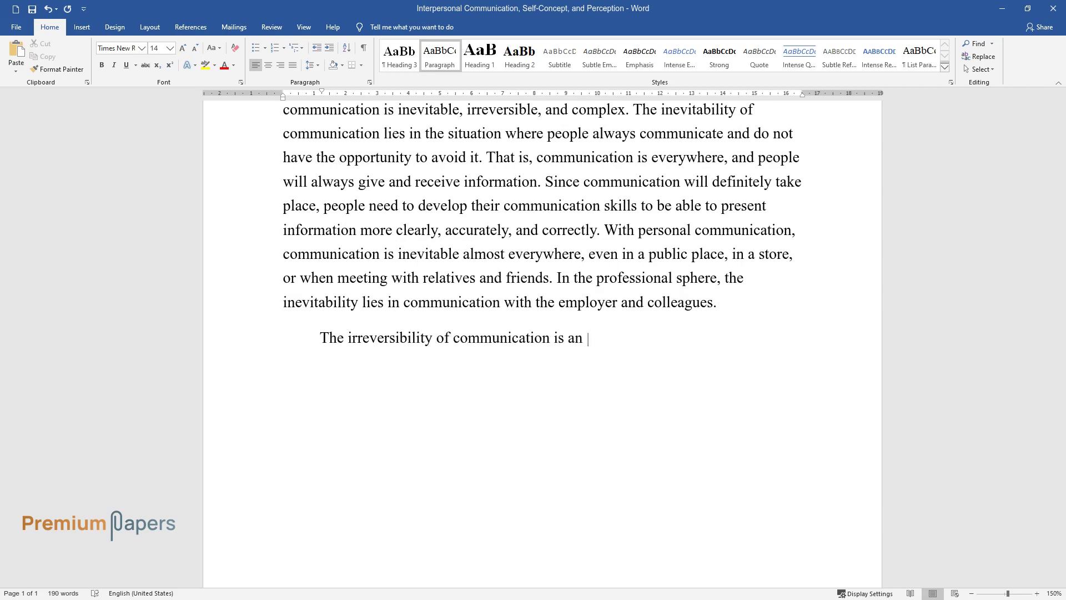
type(" important principle and implies that wh")
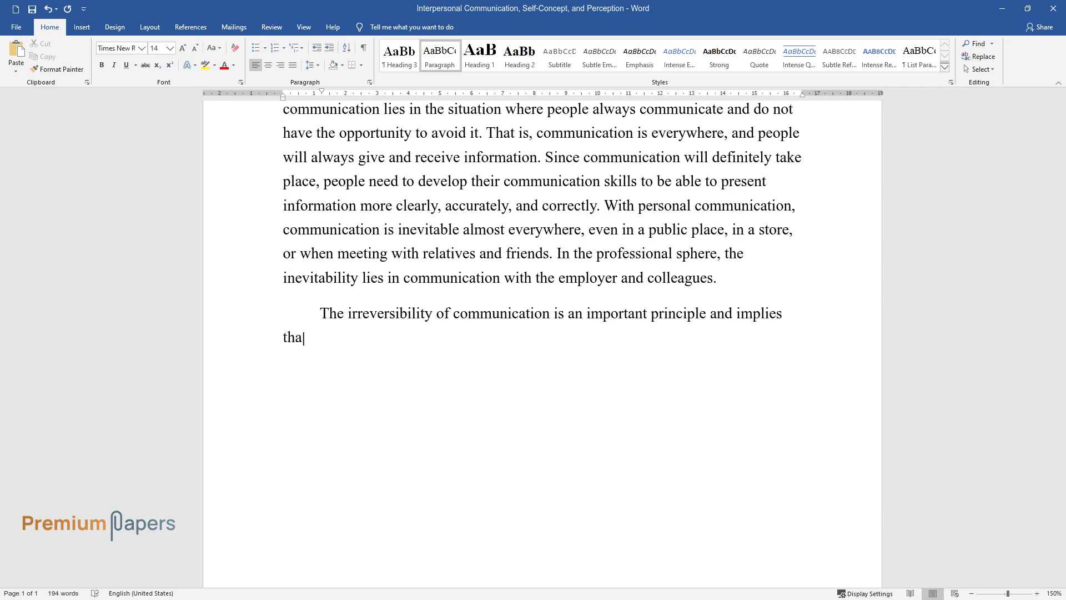
type("at has been said cannot be ret")
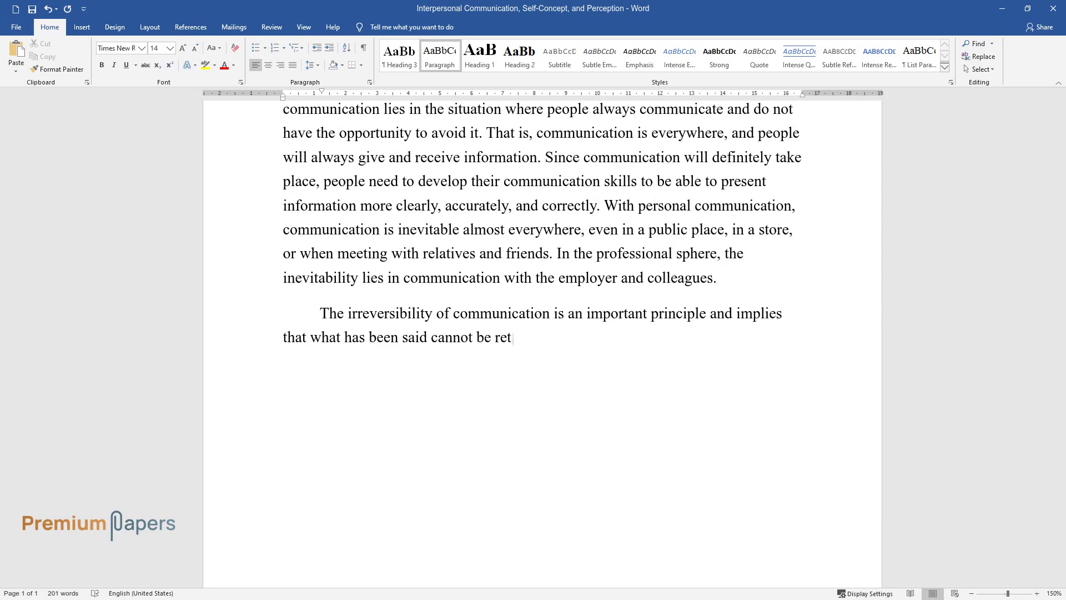
type("urned. Words have their power, and ")
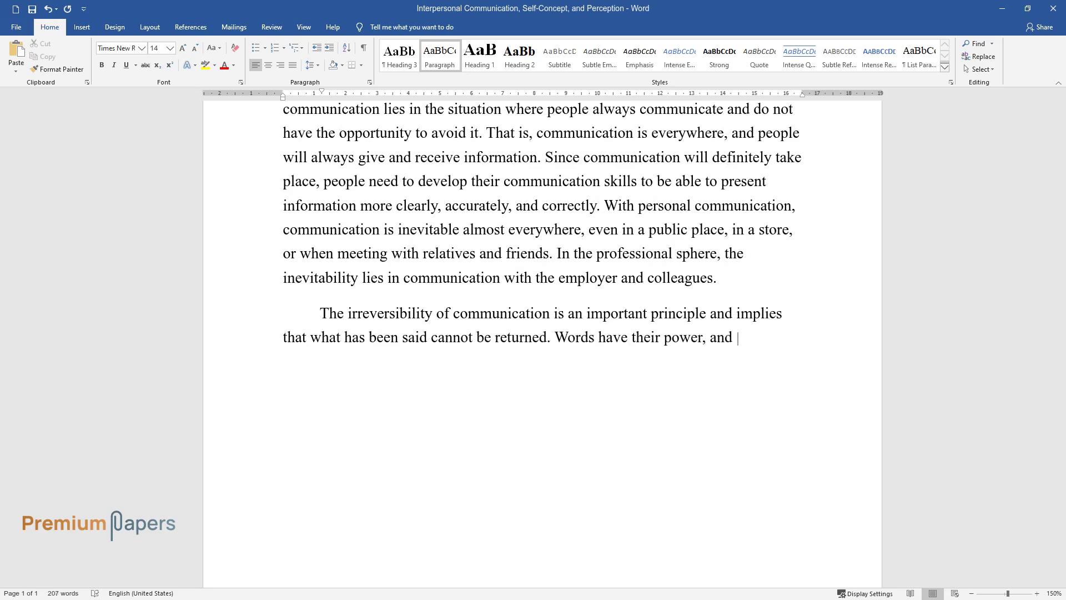
type("it is necessary to think correctly")
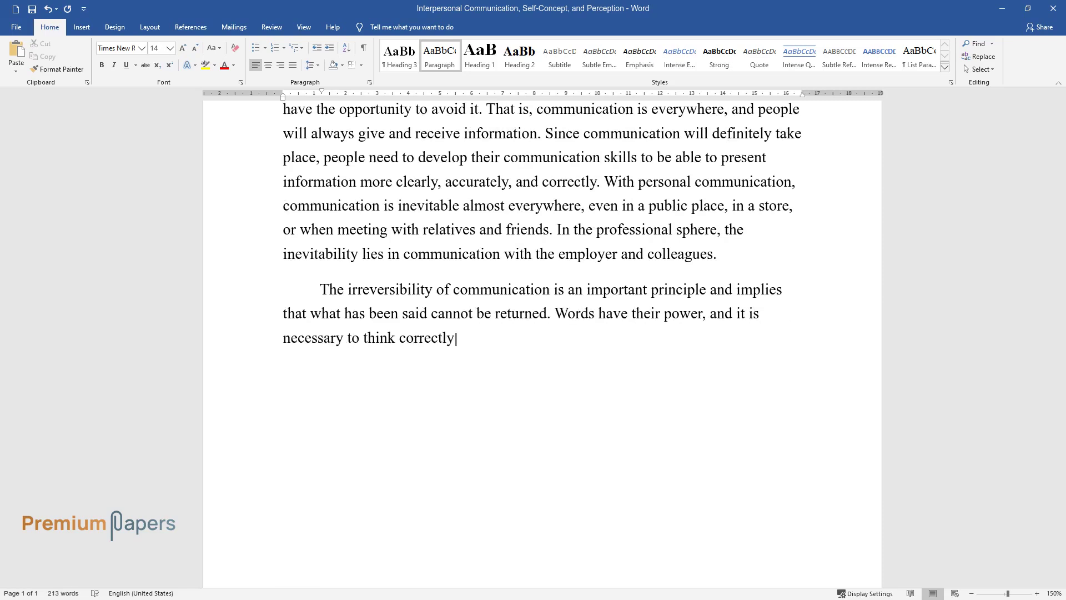
type(" and realize what exactly will be c")
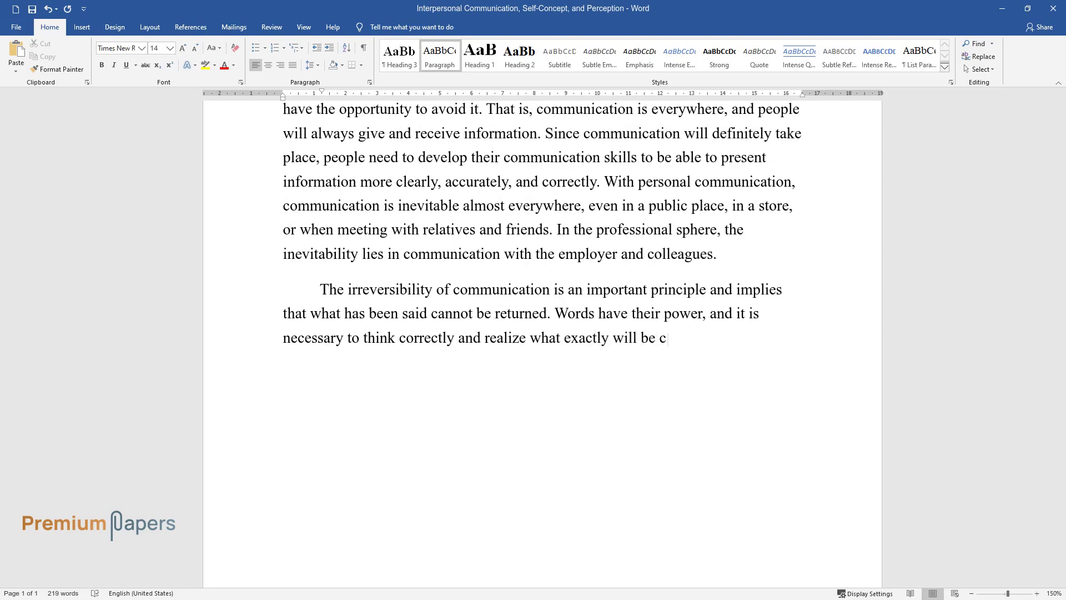
type("orrect to say in a given situation")
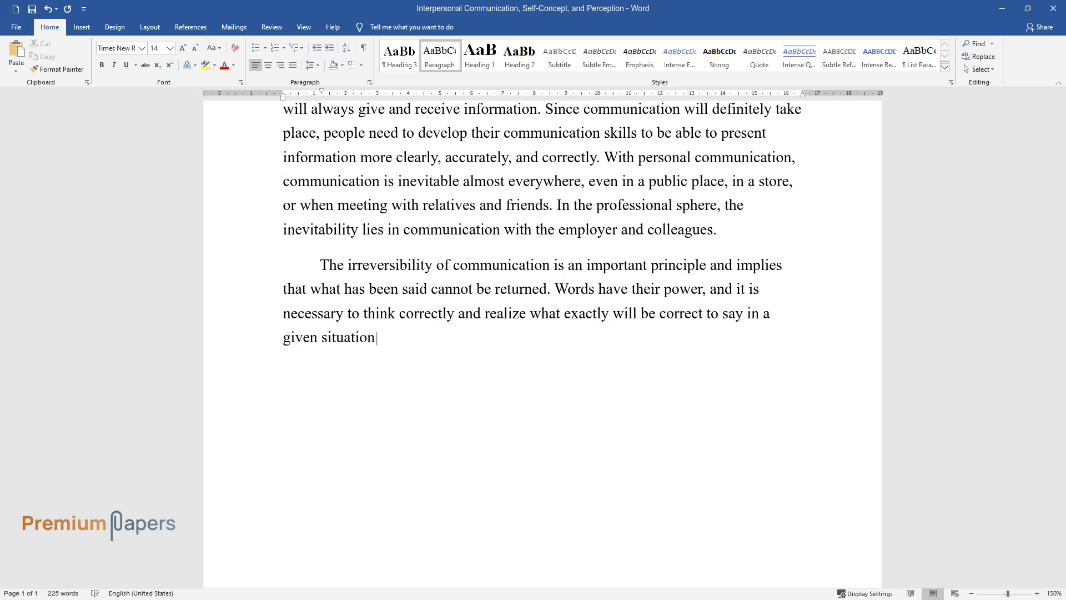
type(". Undoubtedly, there are many cases")
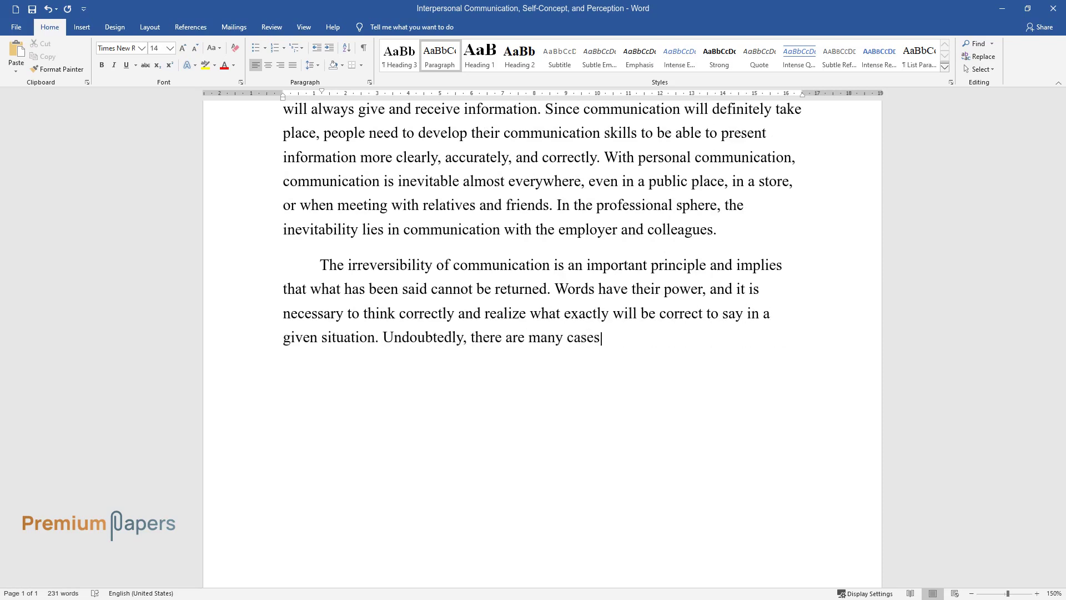
type(" in which it is essential to think ")
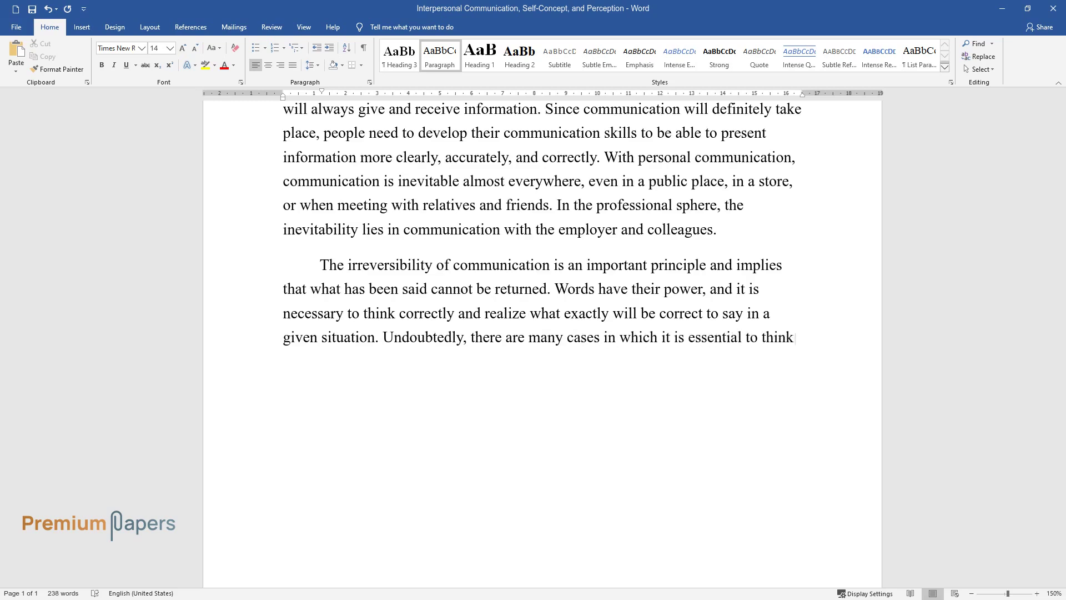
type("carefully about what to say, but i")
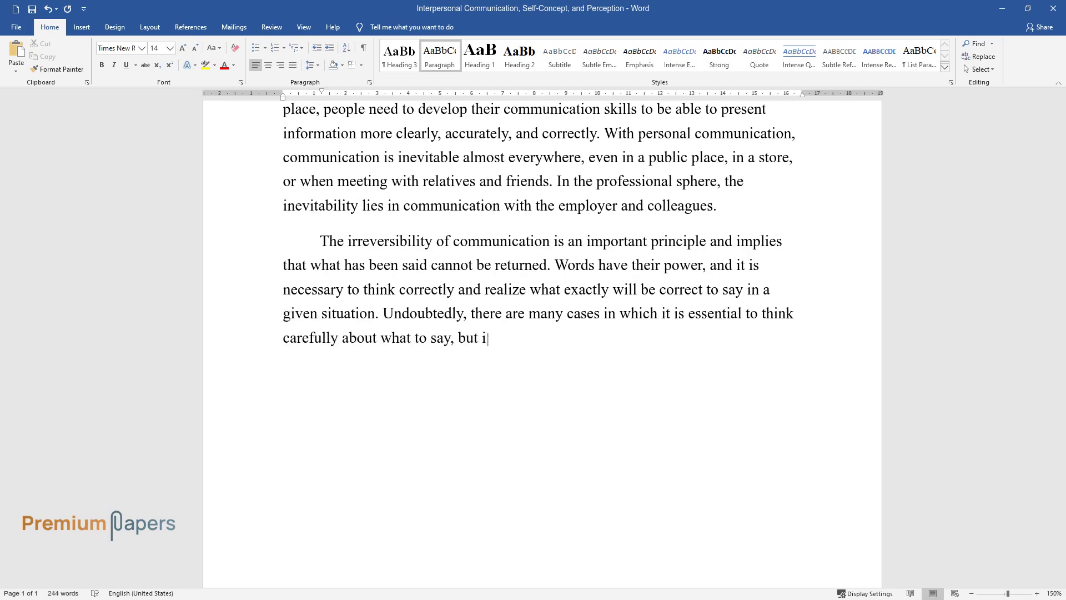
type("t may be worth keeping silent at a")
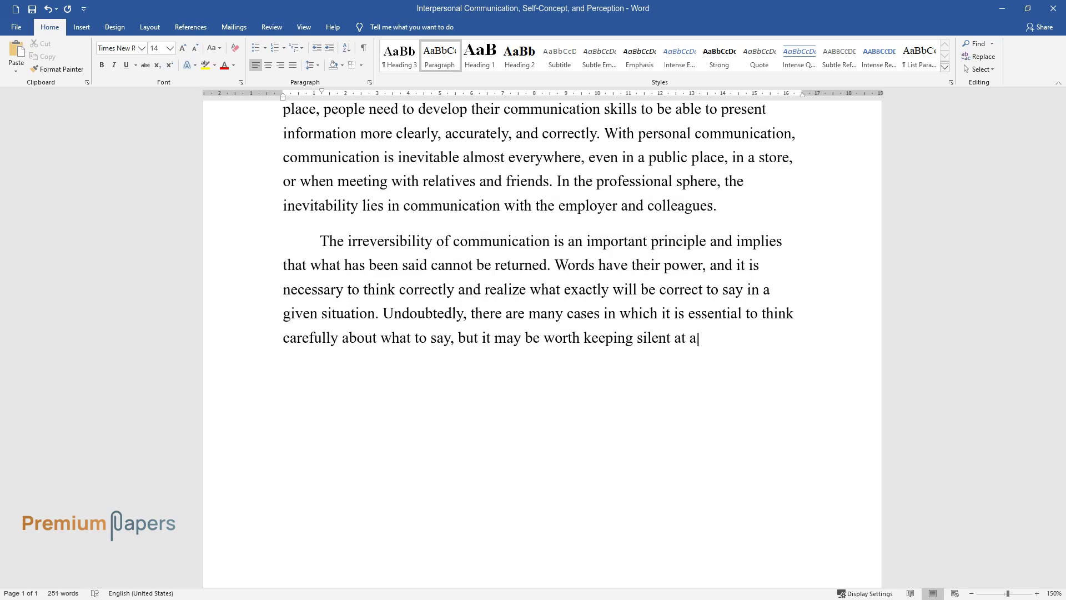
type("ll. Words can offend a loved one, w")
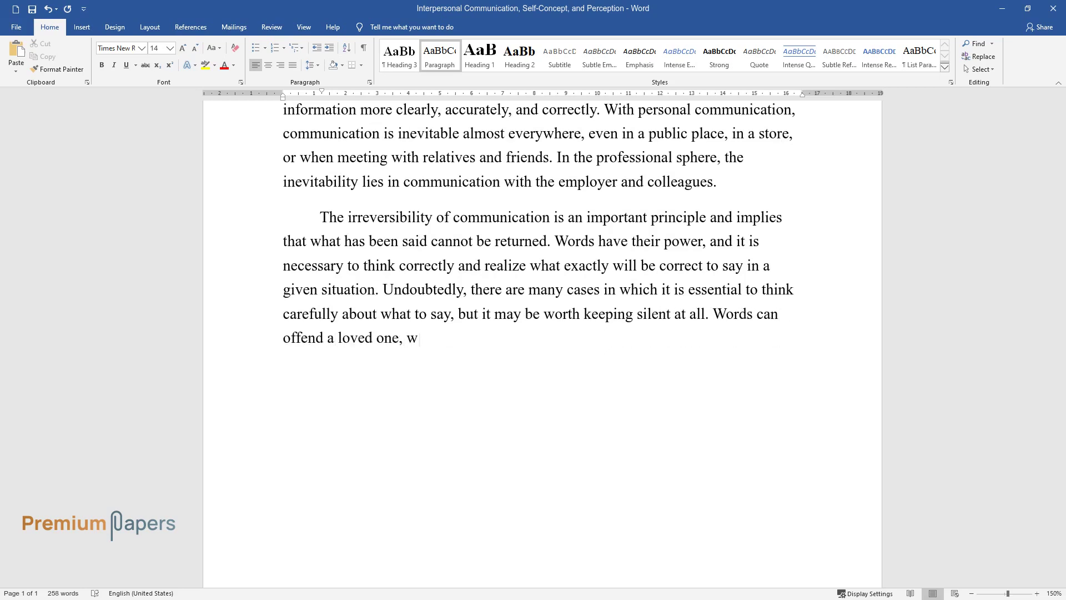
type("hich will negatively affect furthe")
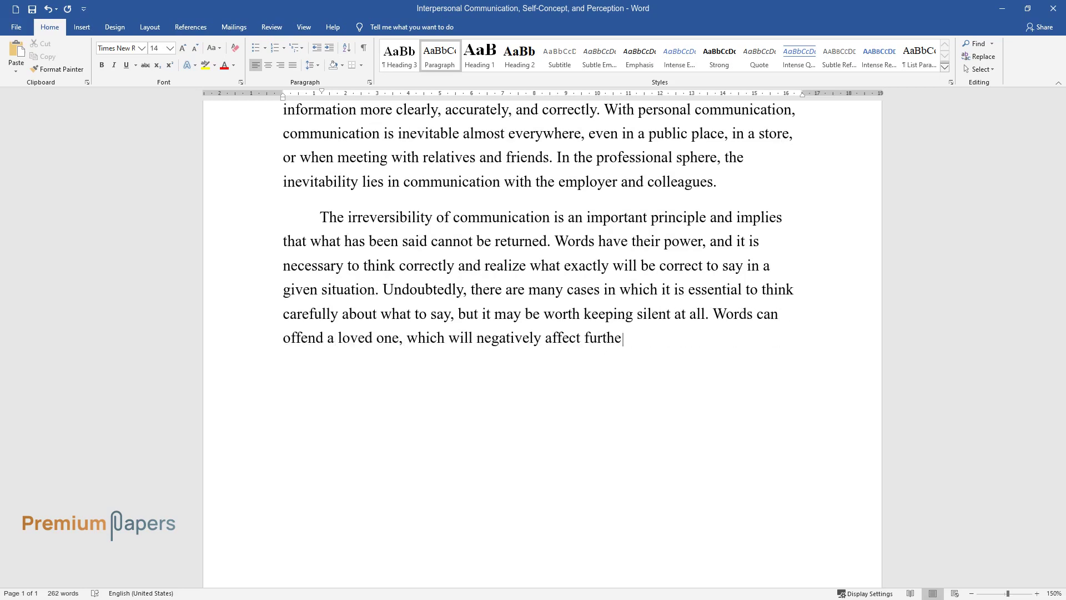
type("r communication, and may also be incorrect ")
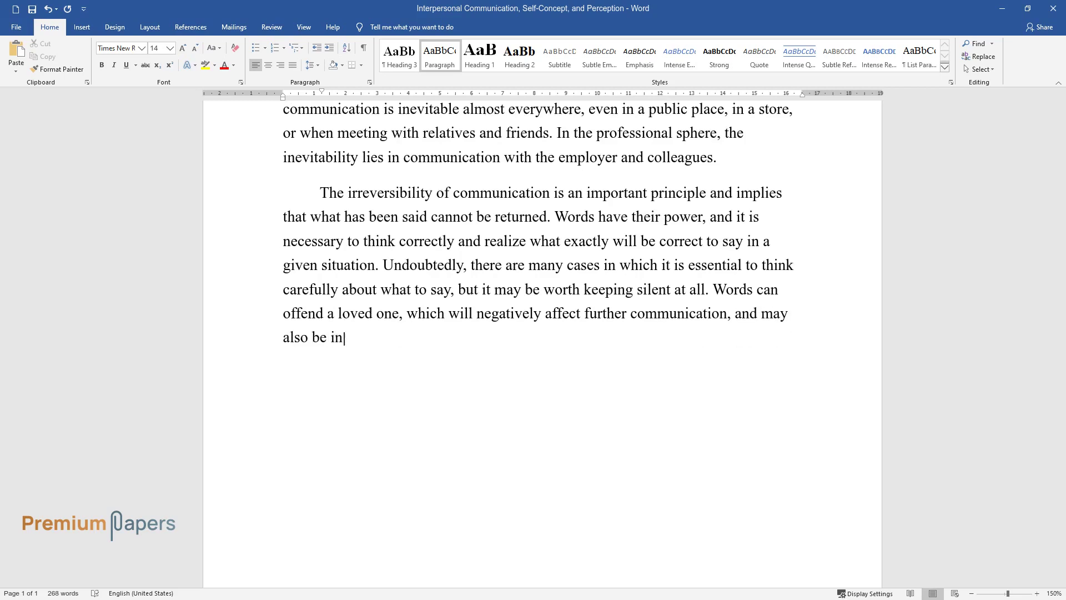
type("in relation to another emp")
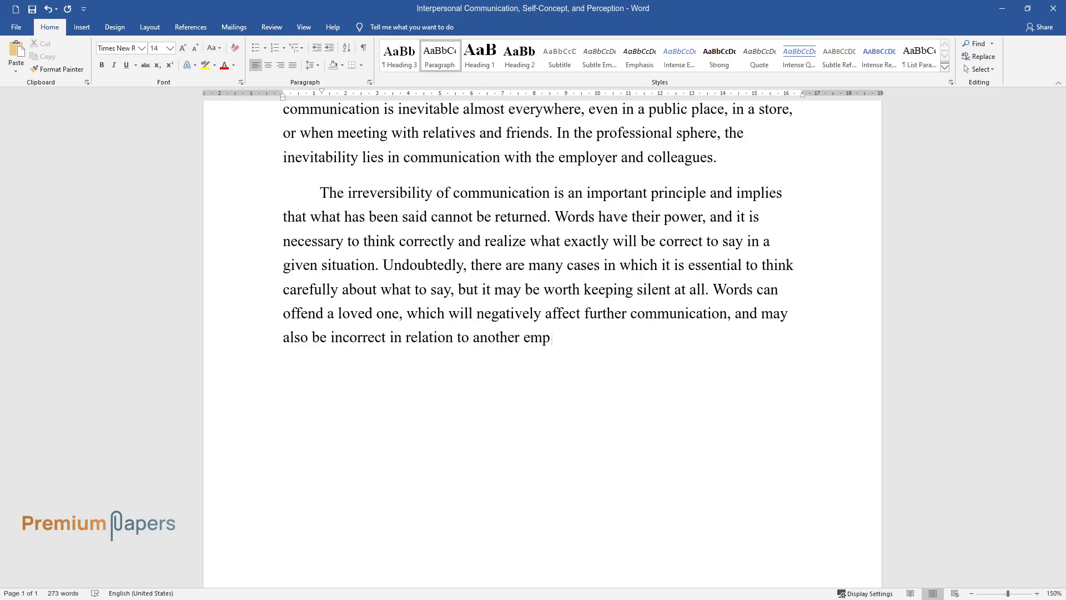
type("loyee. The complexity of communica")
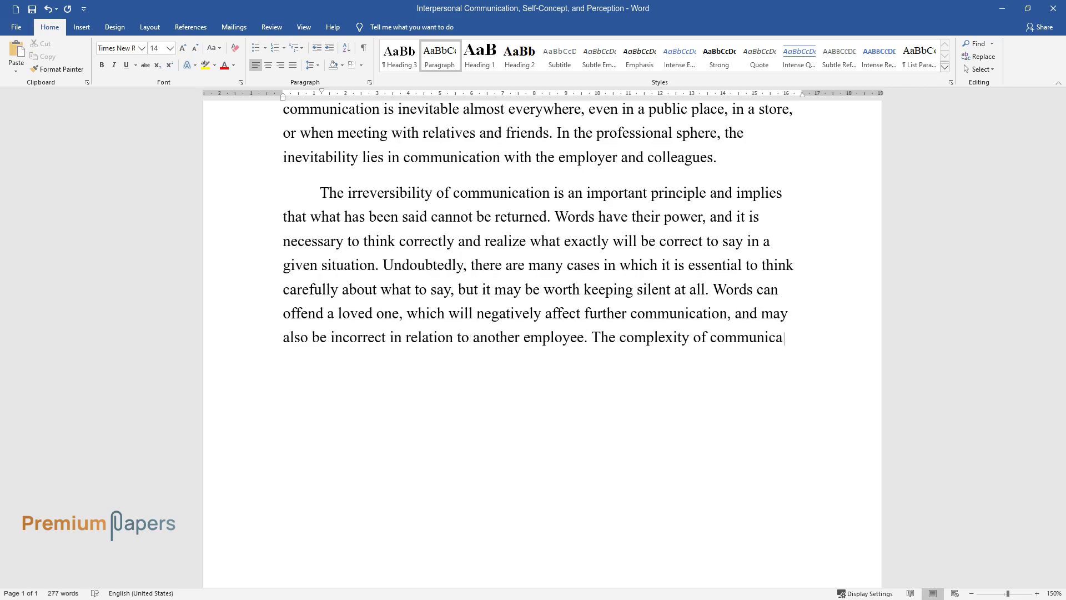
type("tion is precisely that it is necessa")
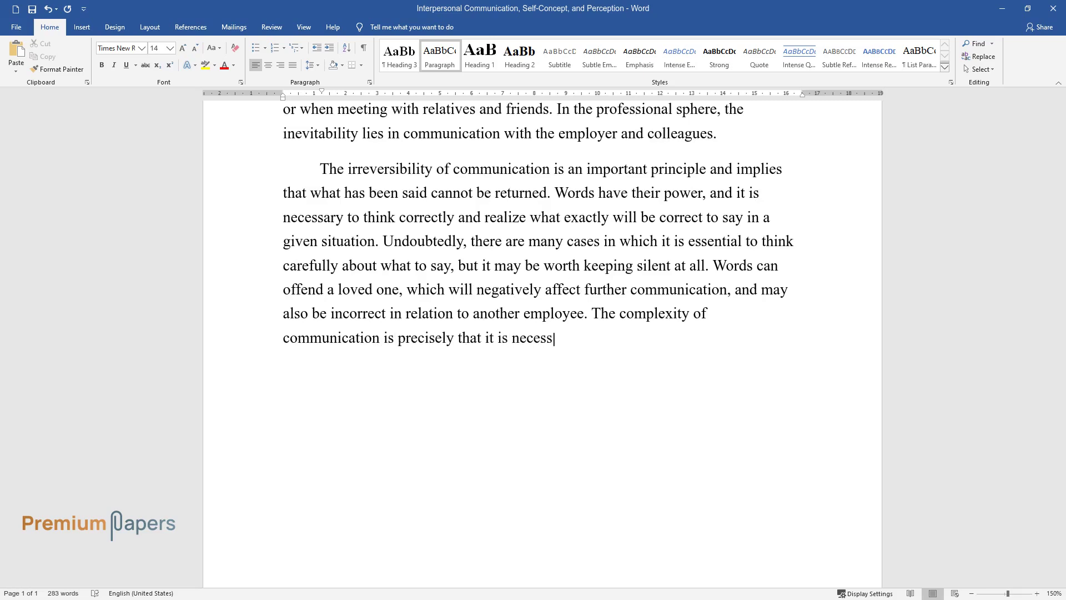
type("ry to control words, emotions, and")
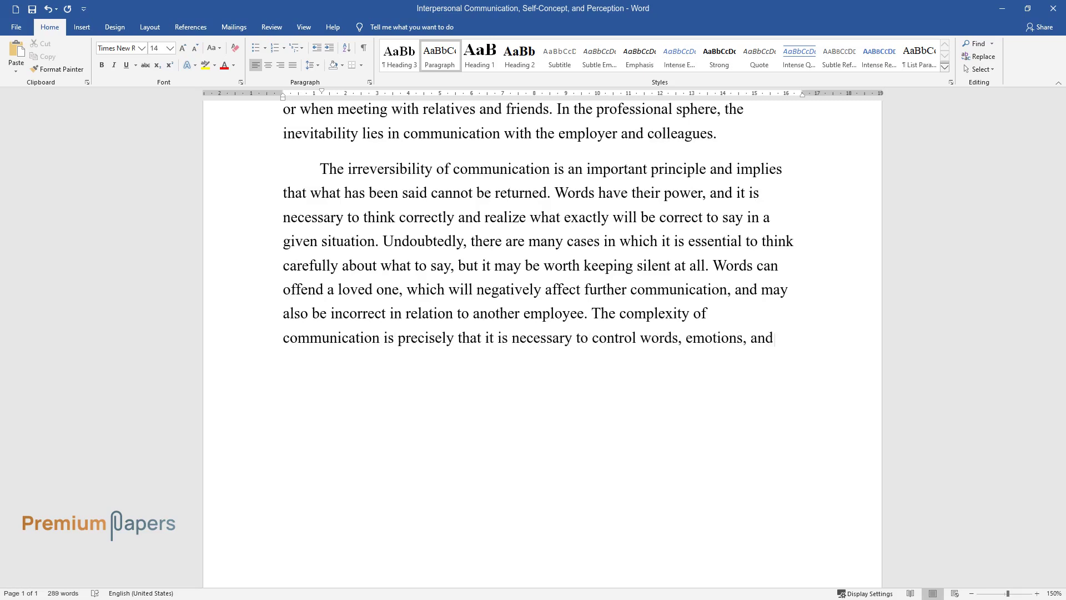
type(" statements during the conversati")
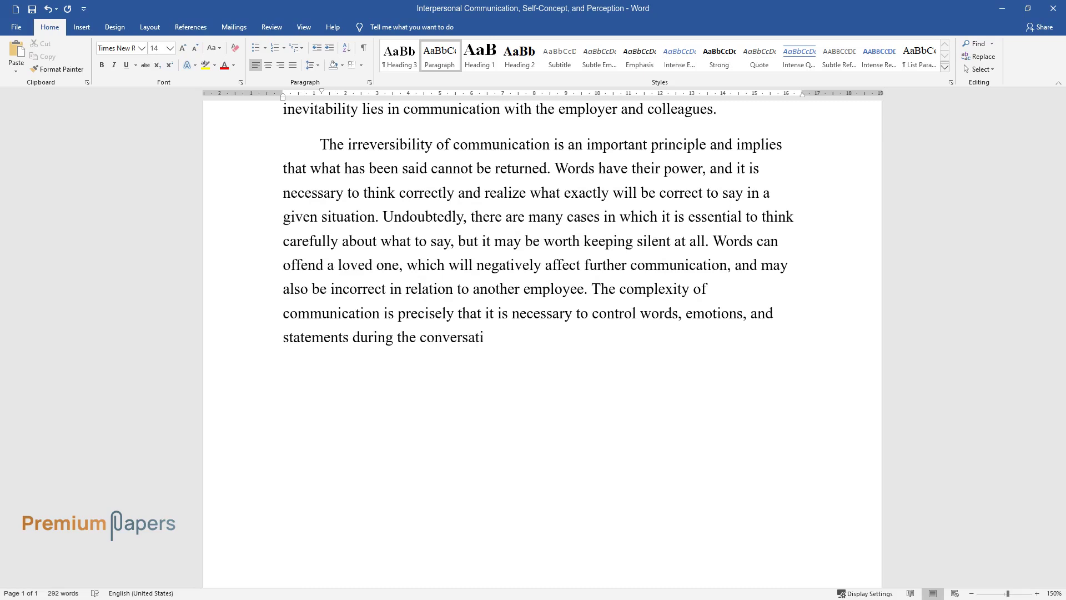
type("on.")
key("Return")
Step: Write the 'People cannot answer or know verbatim…' paragraph ending with 'critical mistakes.'
type("People cann")
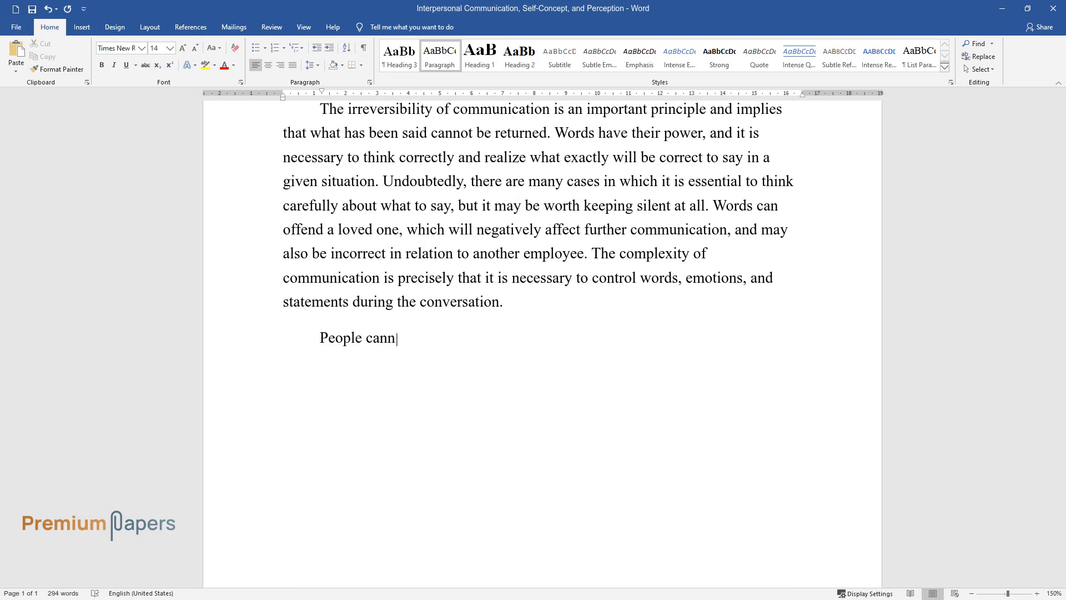
type("ot answer or know verbatim what the o")
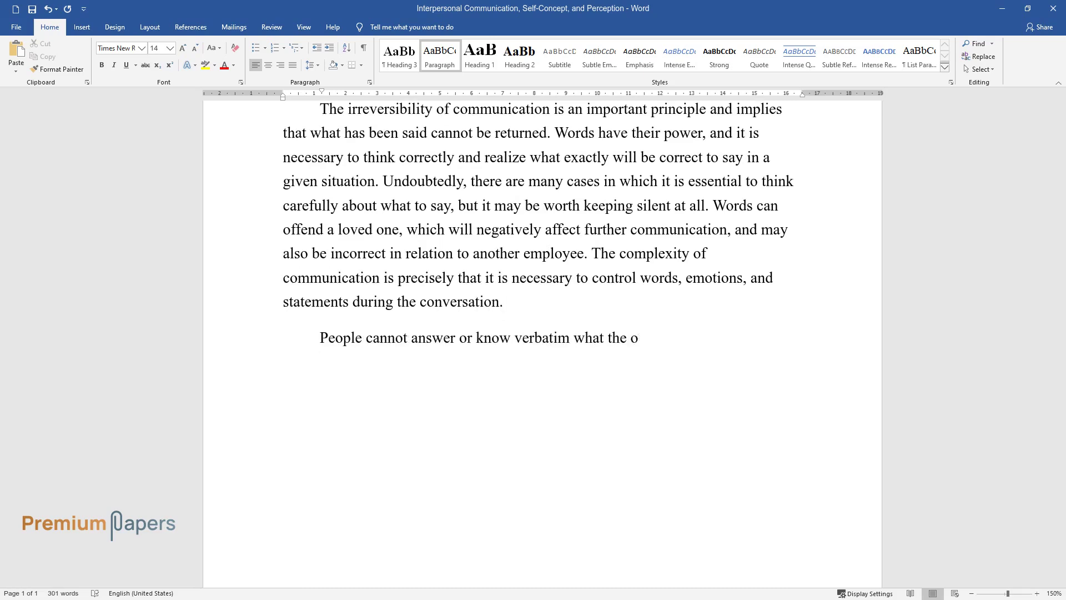
type("ther person will say, but they can c")
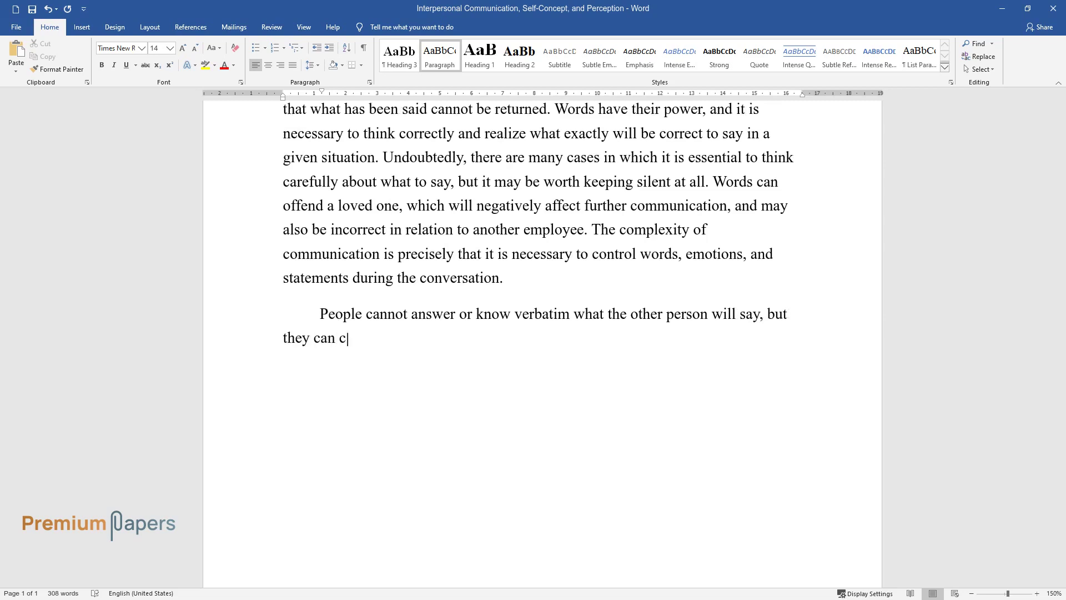
type("ontrol their communication line and a")
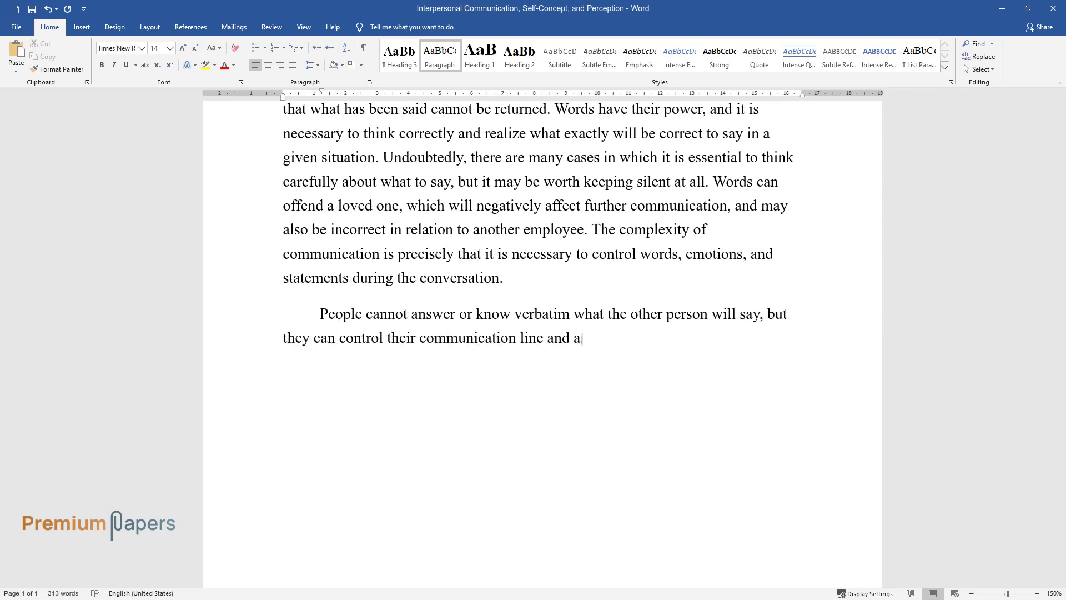
type("djust it as the conversation progres")
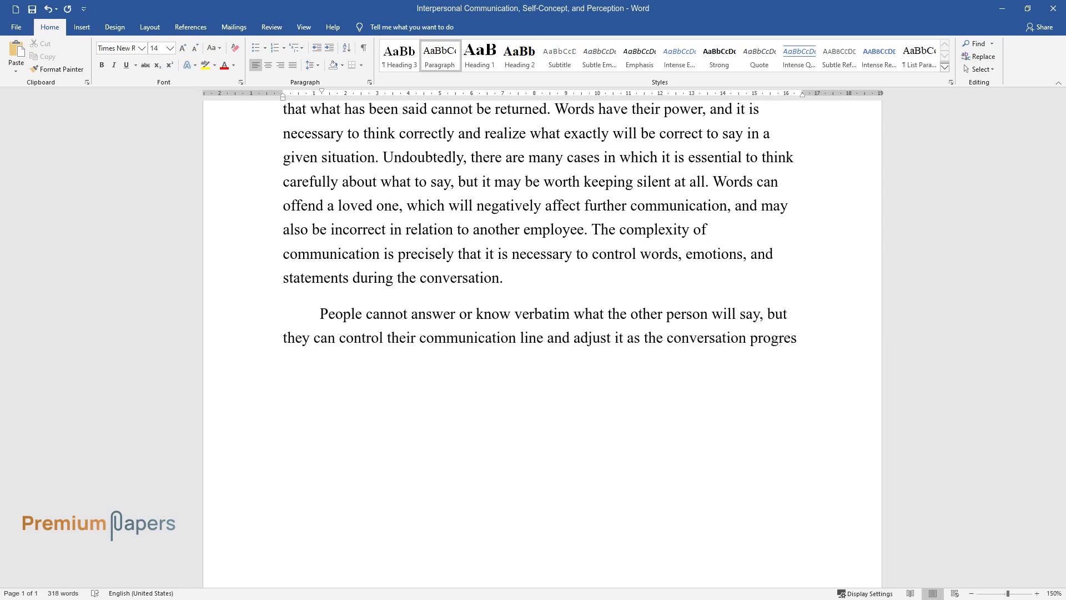
type("ses. In personal life and the work s")
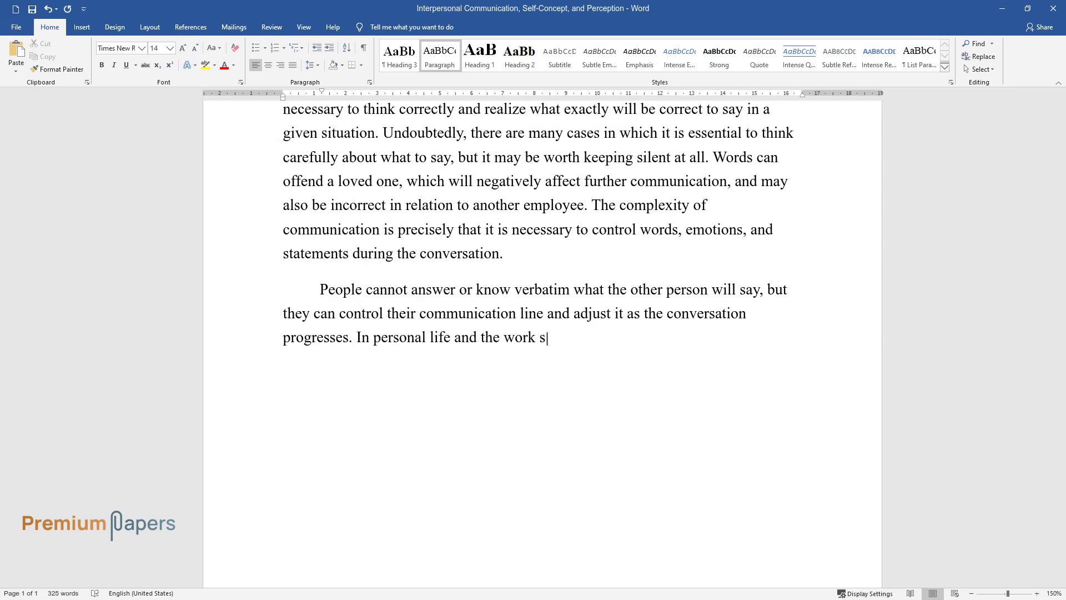
type("phere, there is a large number of si")
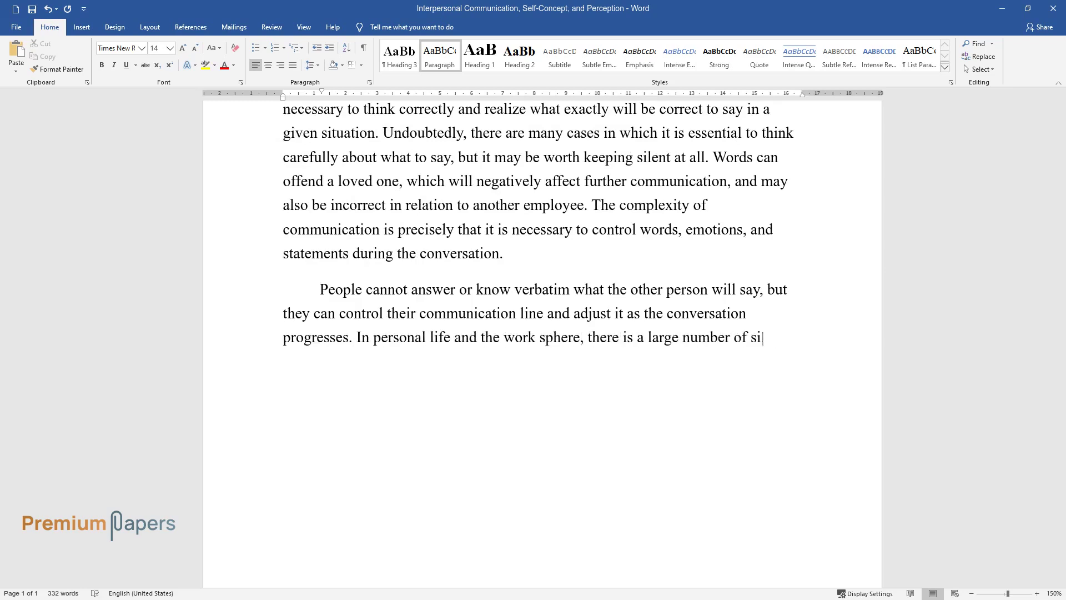
type("tuations that further complicate comm")
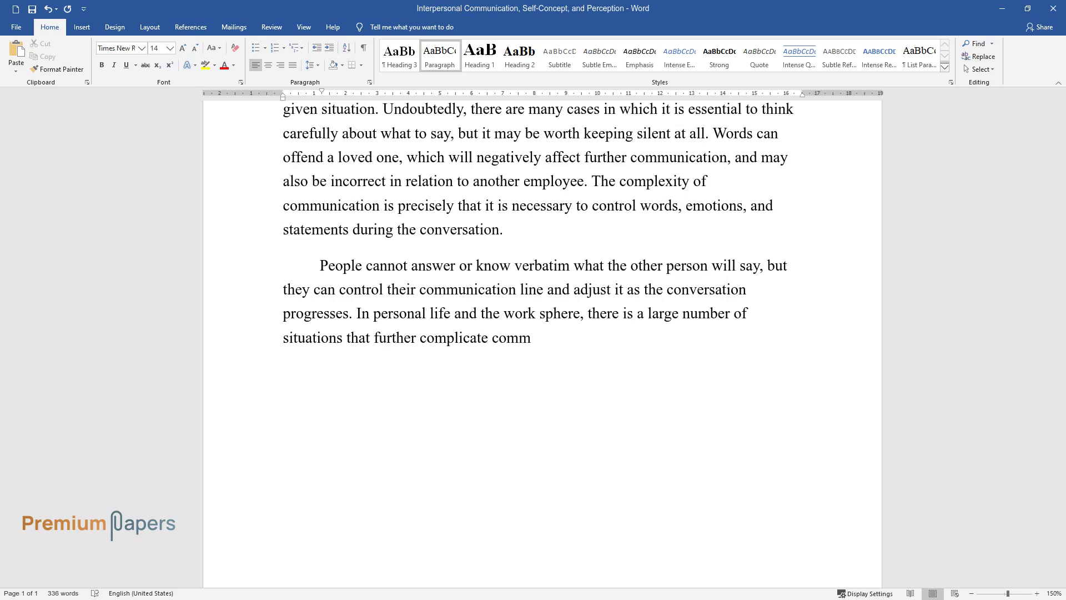
type("unication, and in this case, it is n")
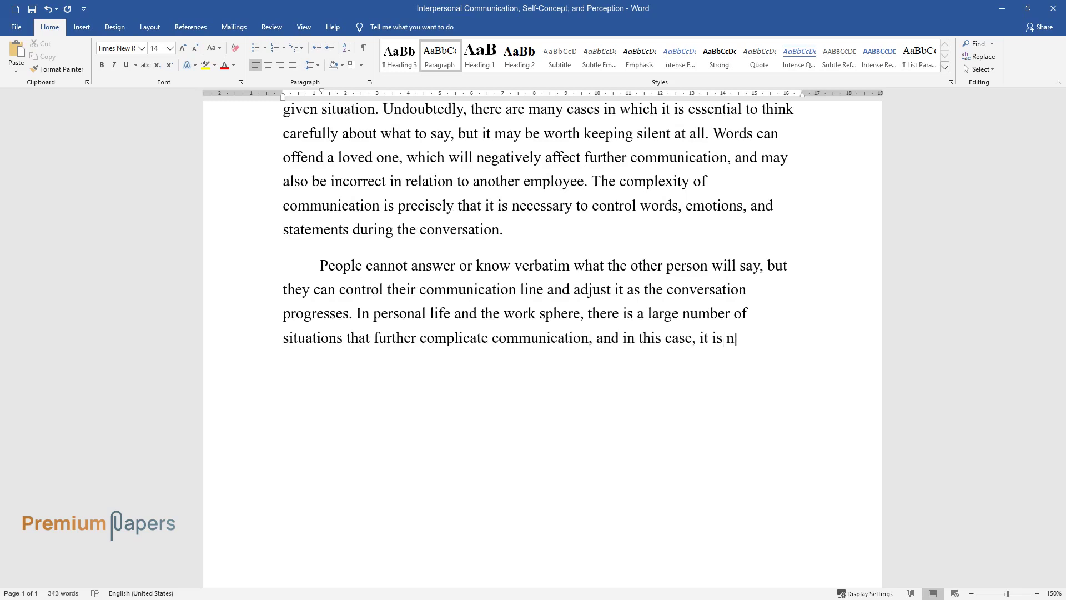
type("ecessary to have various skills to avo")
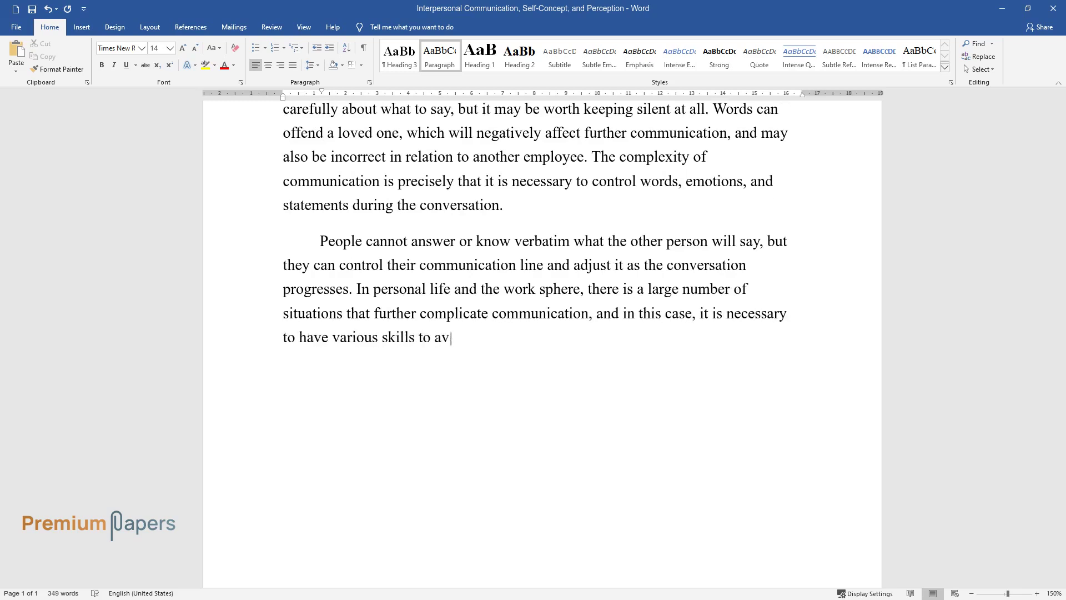
type("id critical mistakes.")
key("Return")
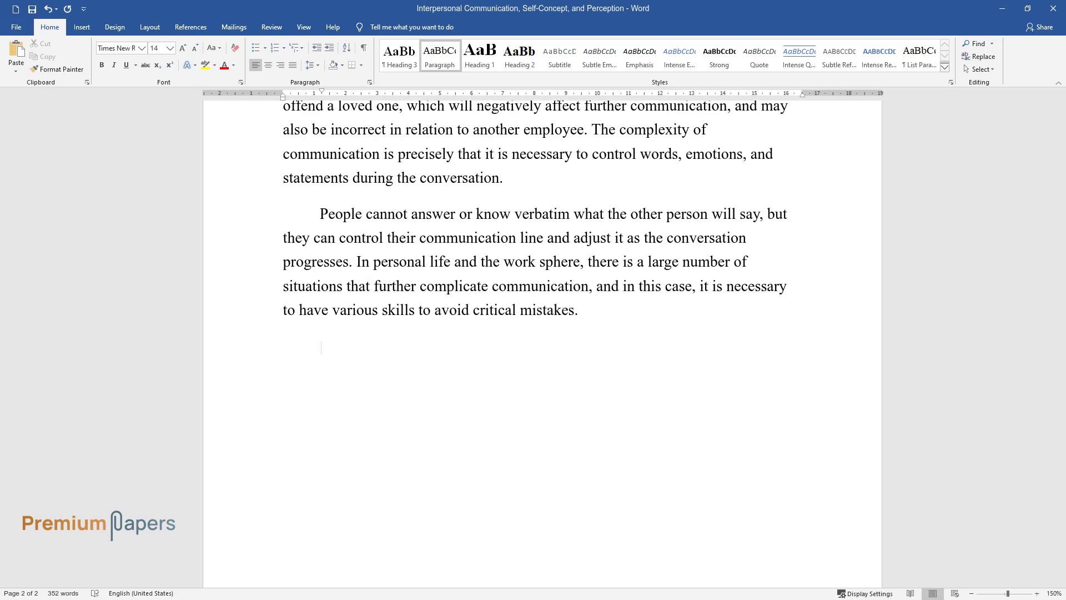
Step: Write the self-concept paragraph, ending 'much more slowly than friendly and open people.'
type("The self-concept i")
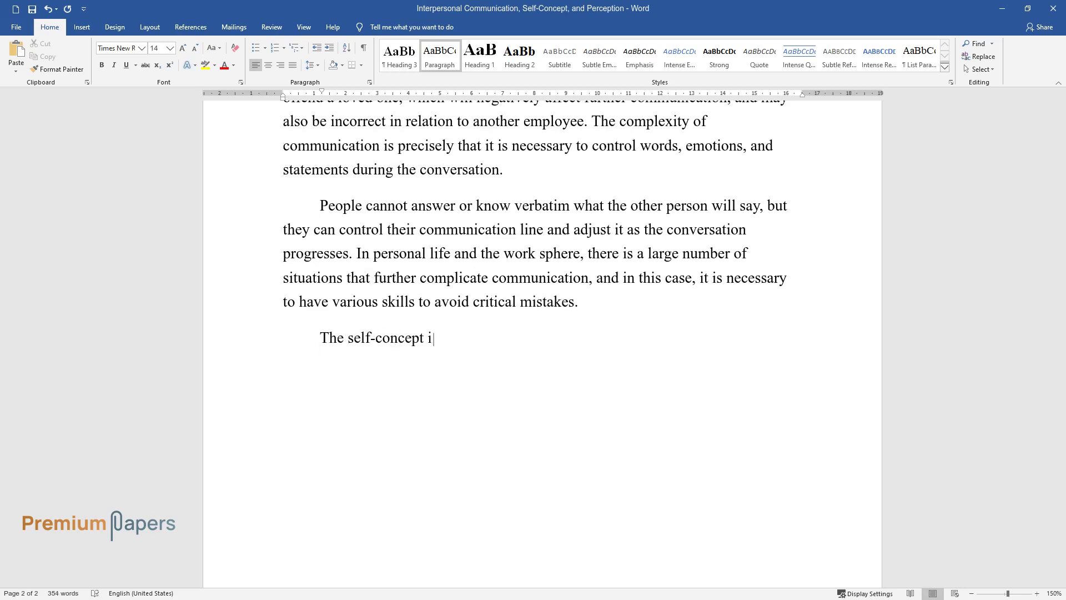
type("on's ideas about ")
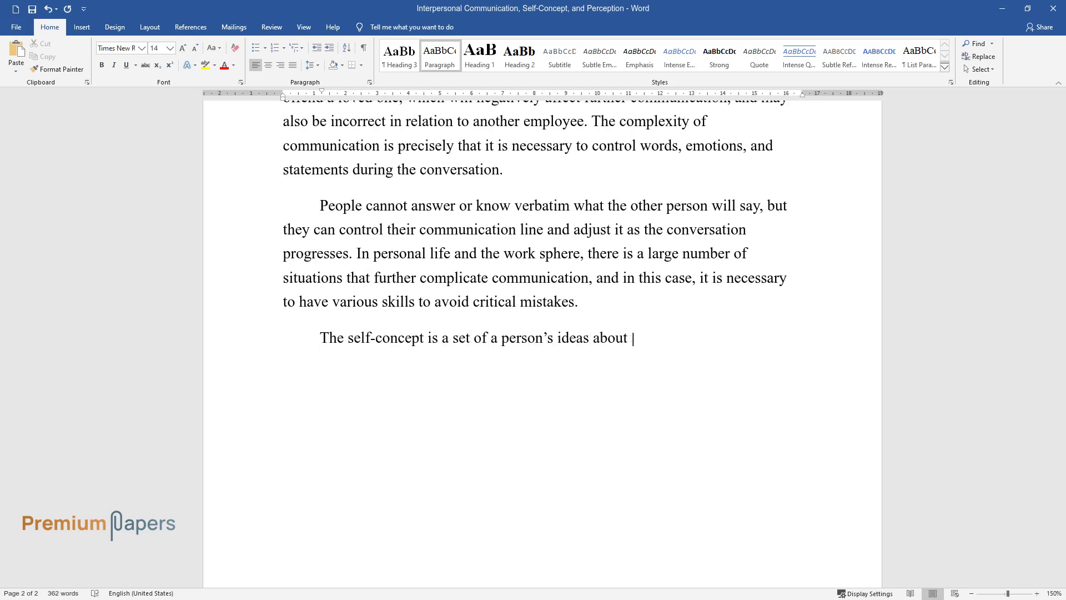
type("themselves, about what qualities a")
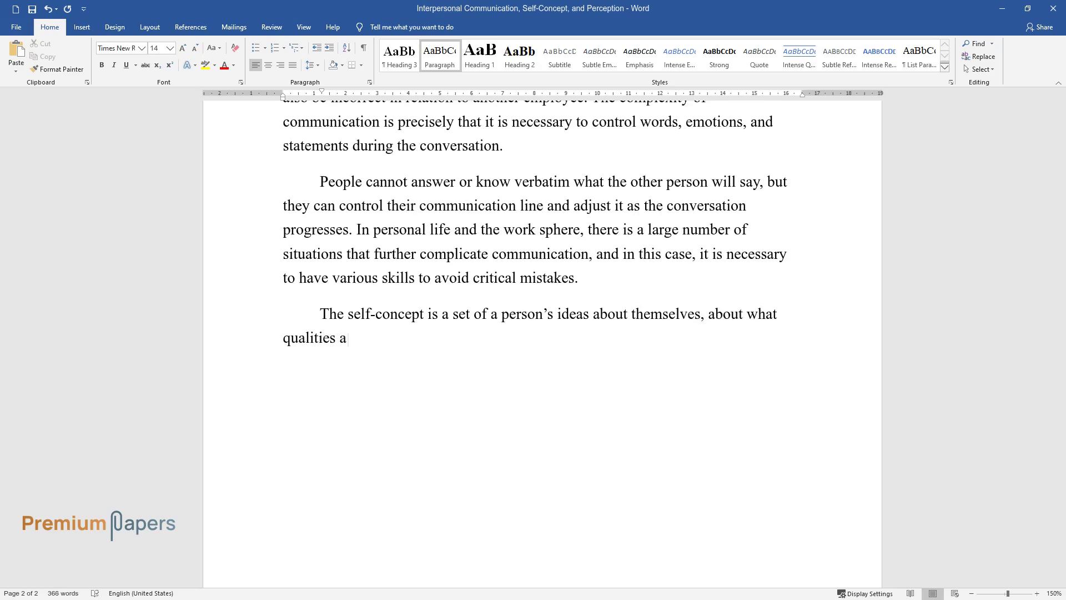
type("nd characteristics he orshe posse")
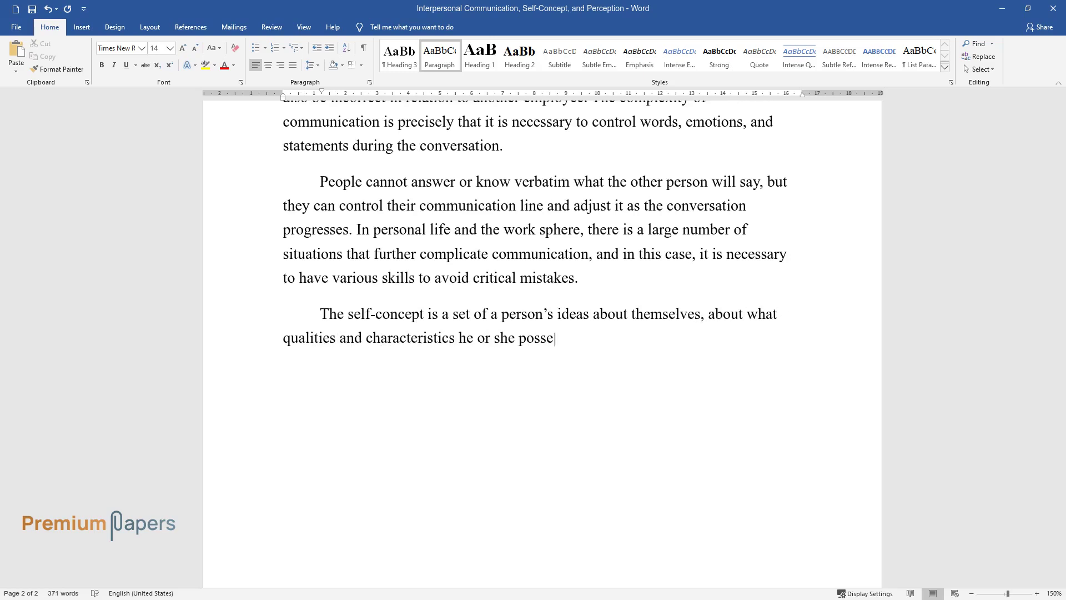
type("sses. The process of social intera")
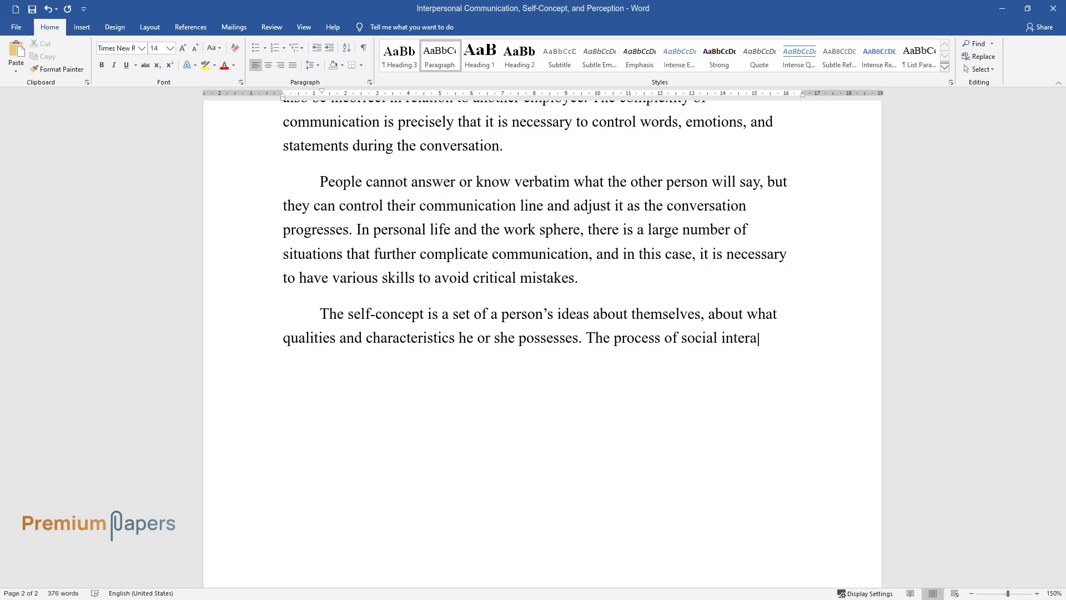
type("ction and self-knowledge graduall")
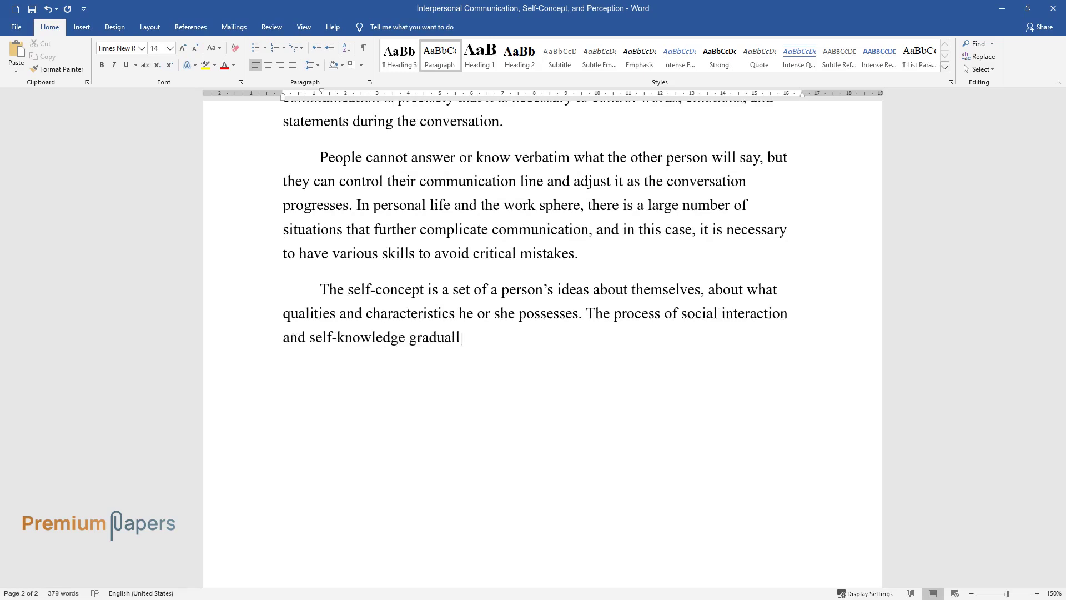
type("y fuses a variety of private image")
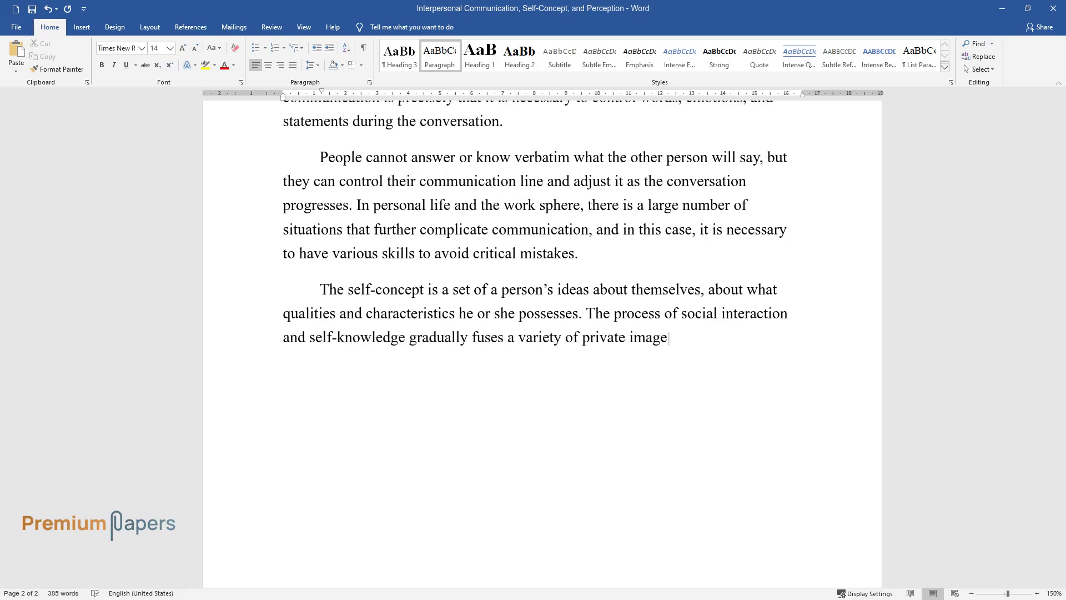
type("s of the self and gives a person a")
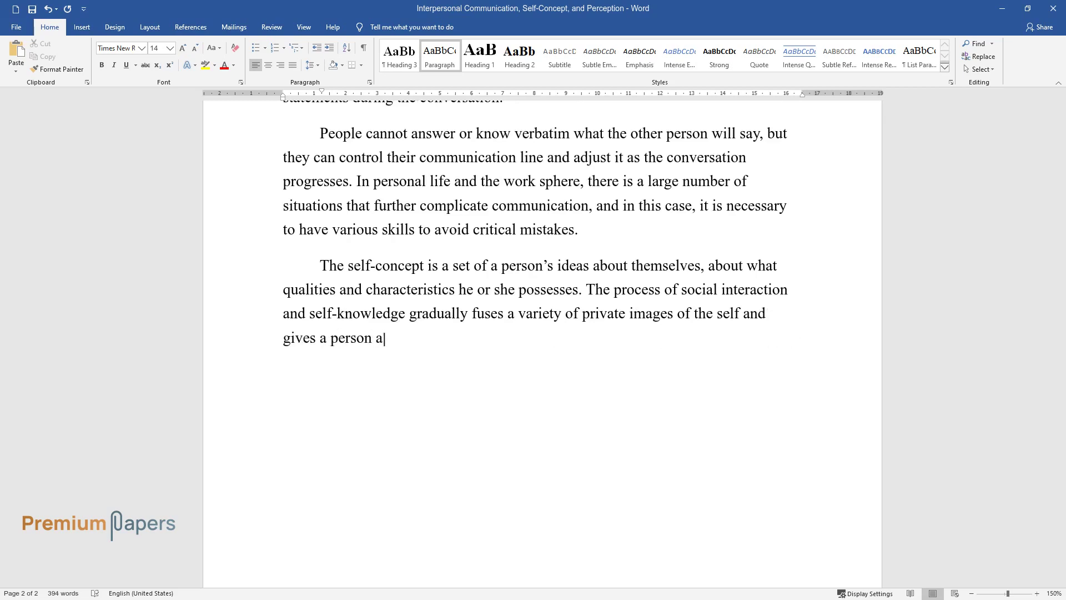
type(" sense of identity. Palomino state")
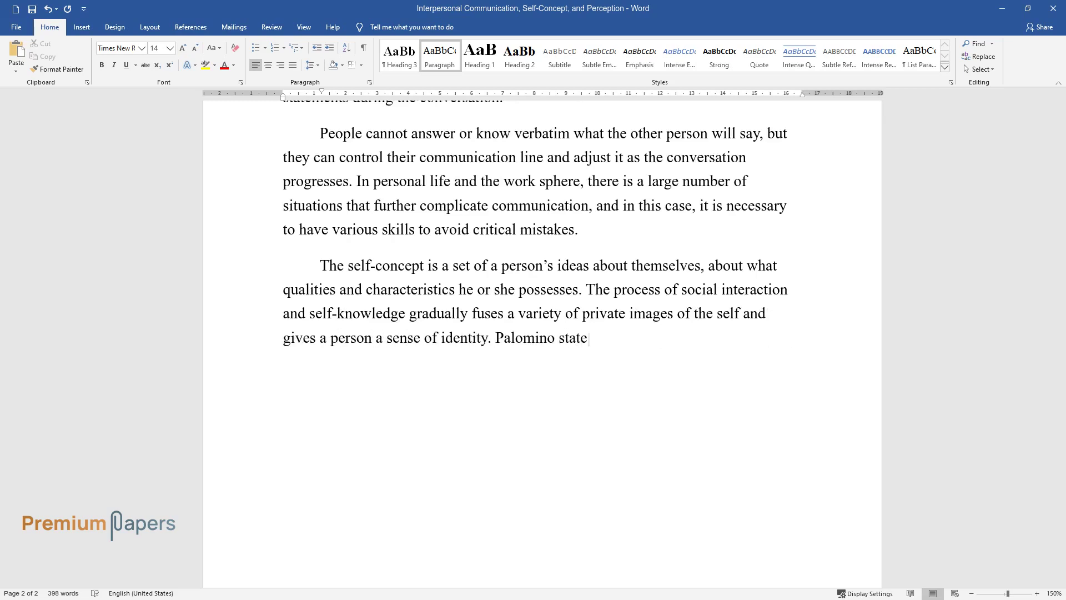
type("s that the self-concept plays an i")
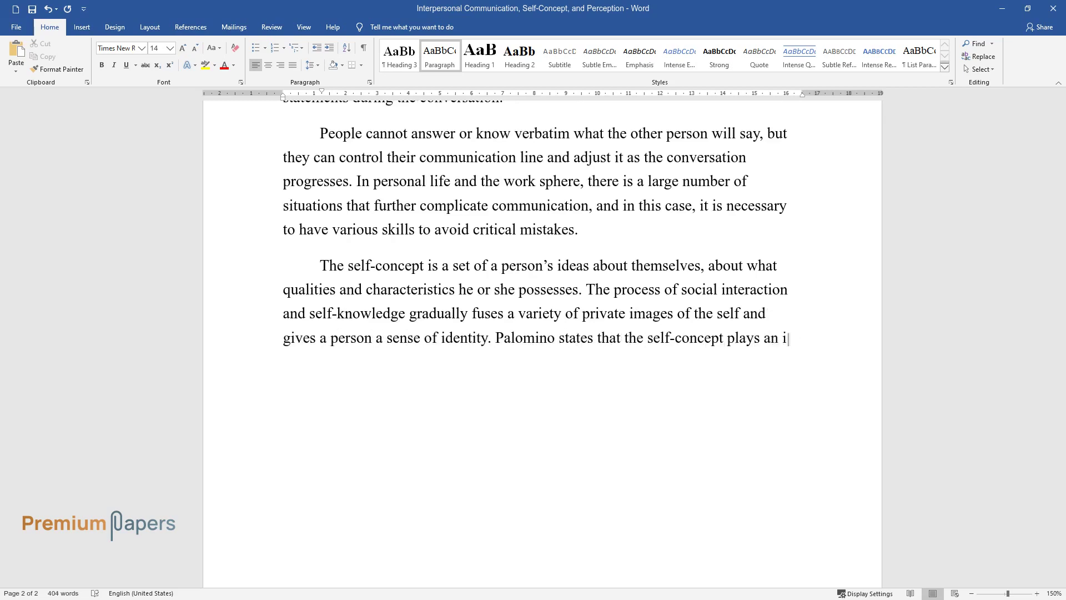
type("mportant role inshaping the chara")
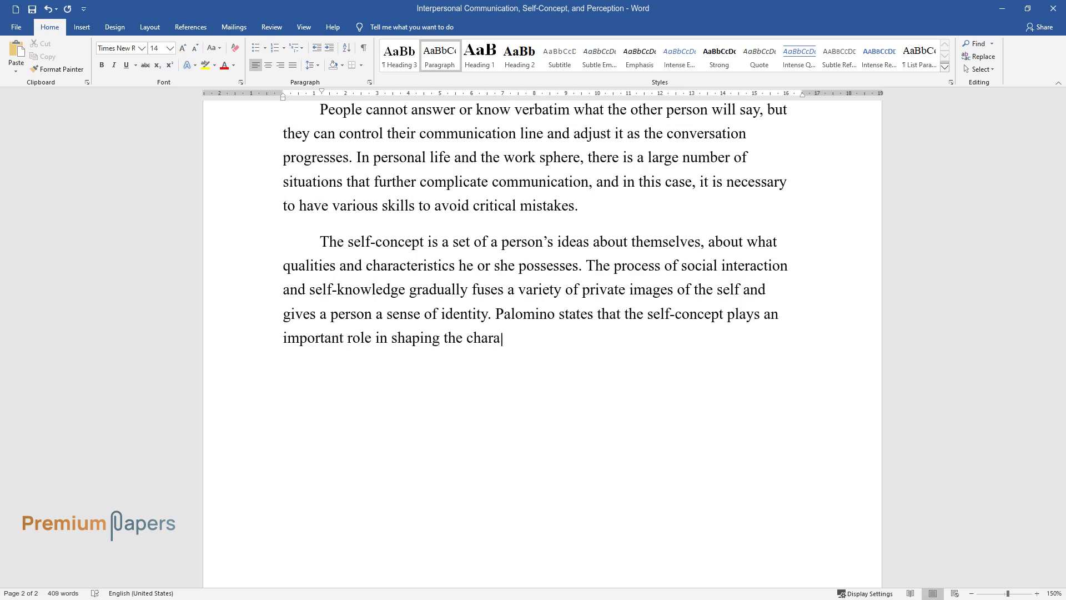
type("cter of people. Self-perception ca")
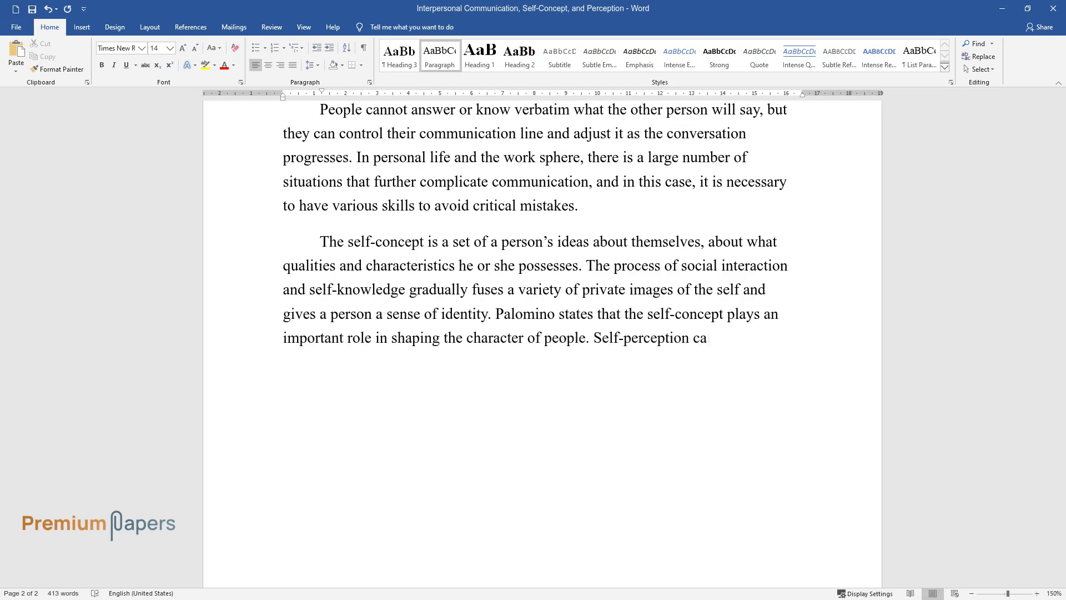
type(" significant impact on com")
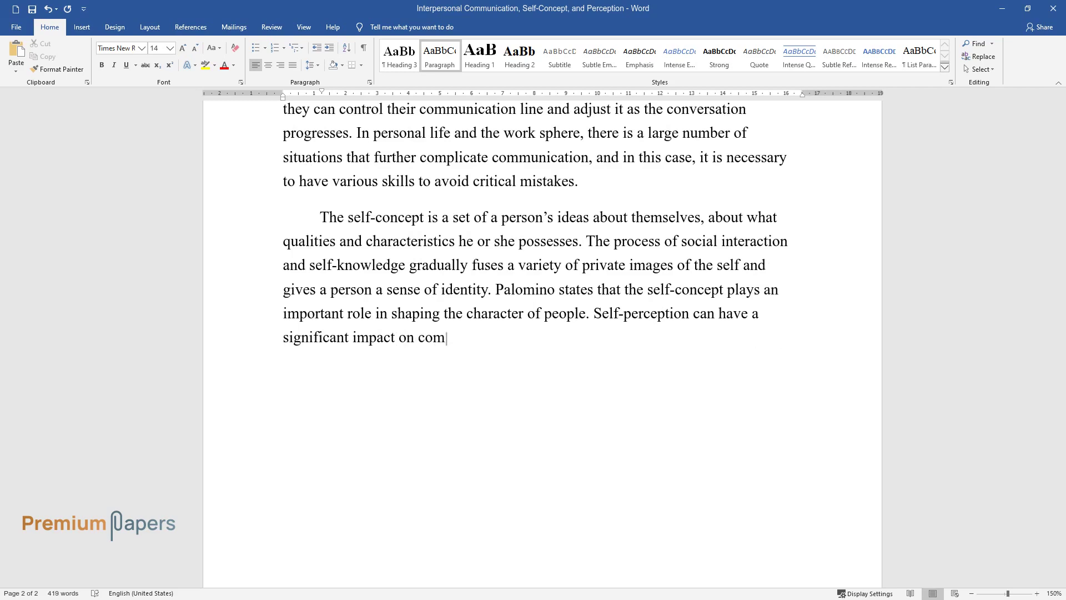
type("munication. For example, people pe")
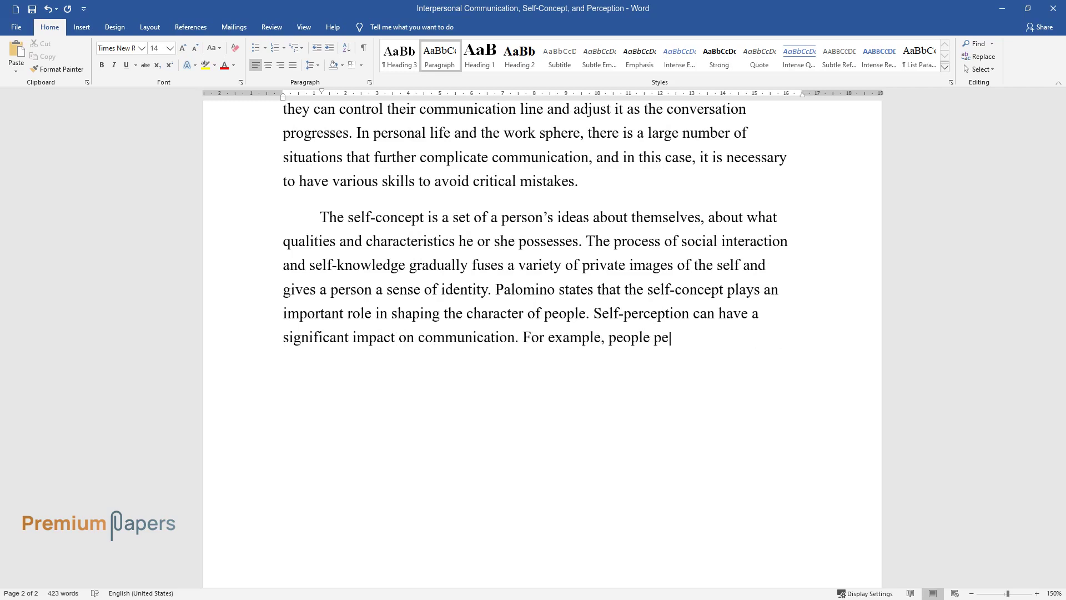
type("rceive themselves as self-confiden")
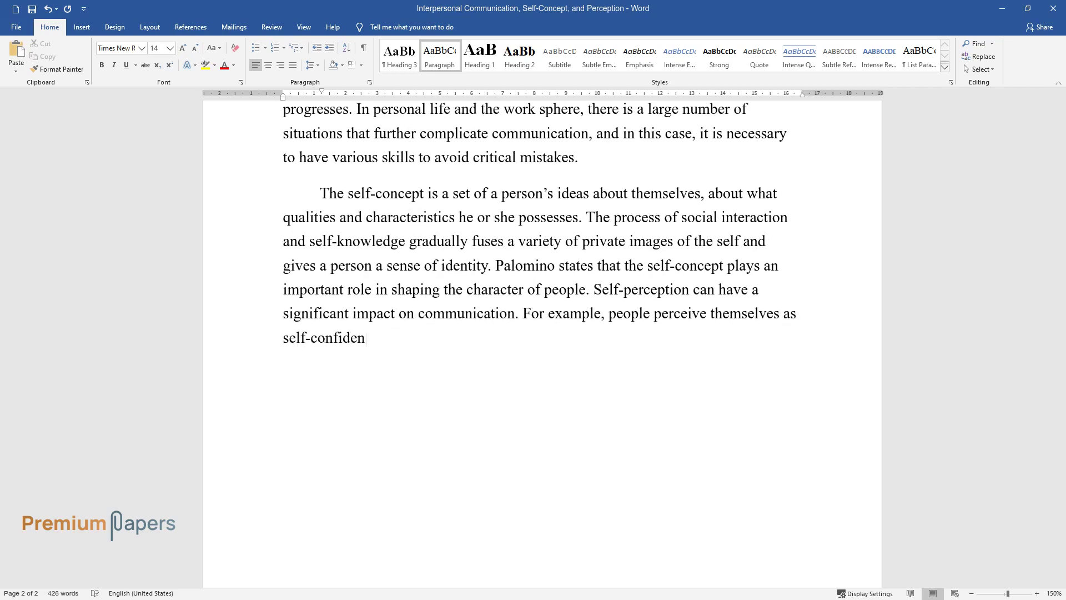
type("t, intelligent individuals who ca")
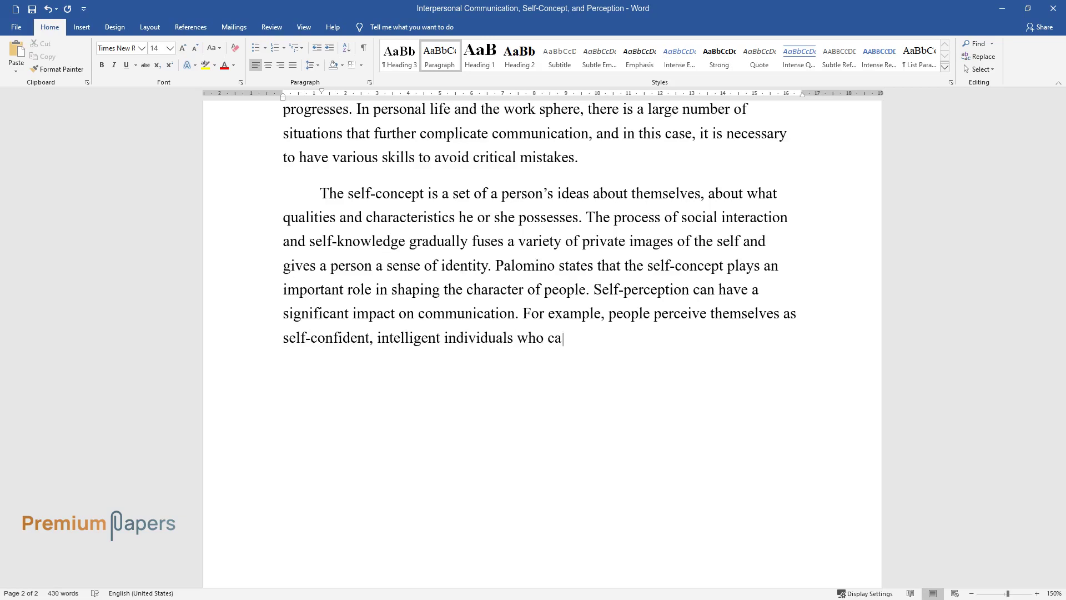
type("n easily win people over. Communic")
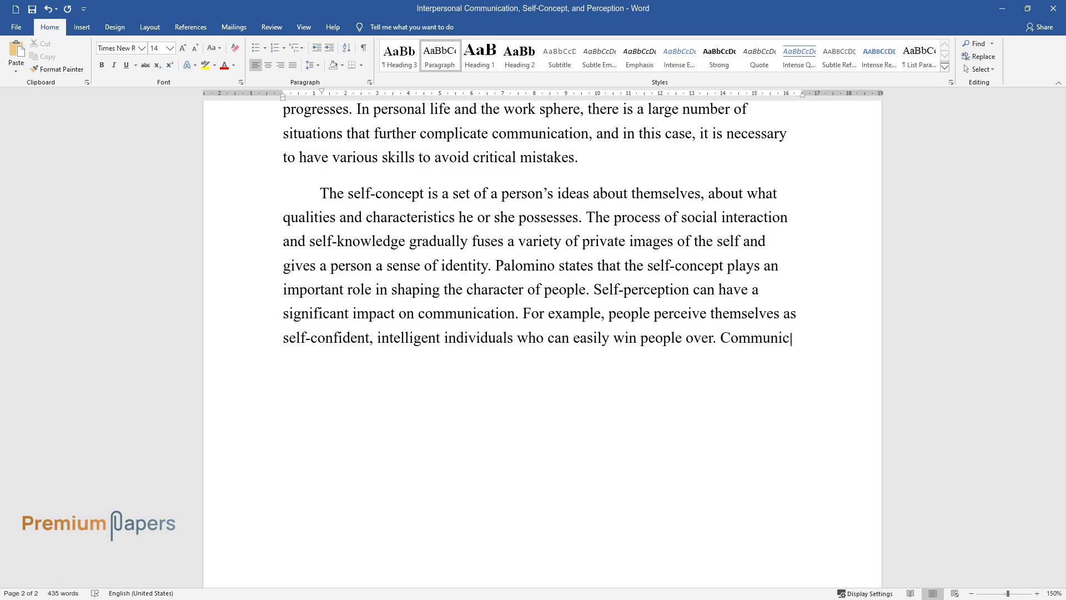
type("ation is accessible for such peopl")
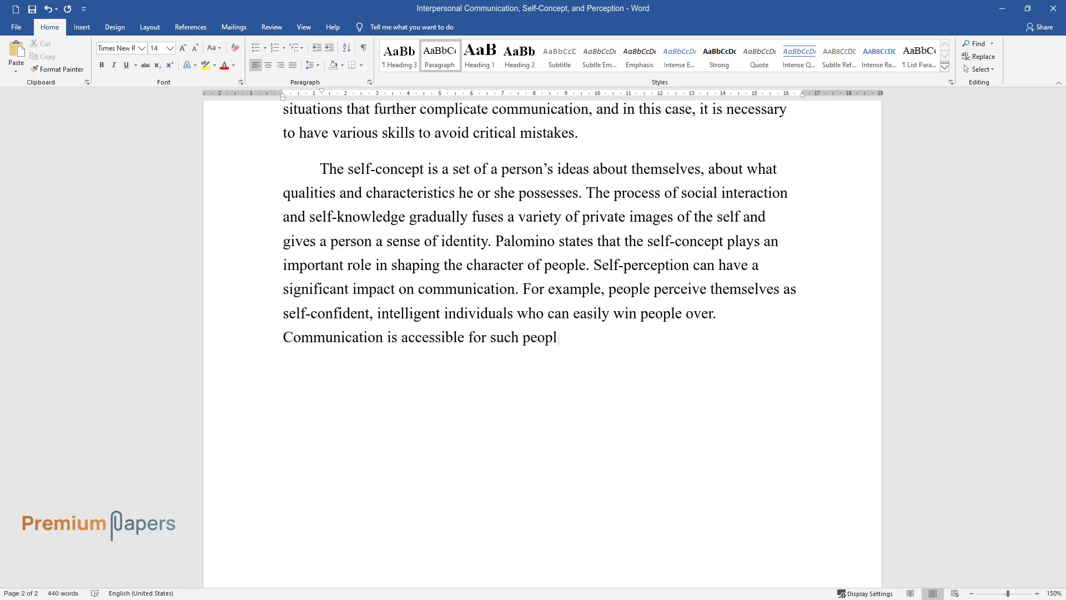
type("e, and they achieve theirgoals th")
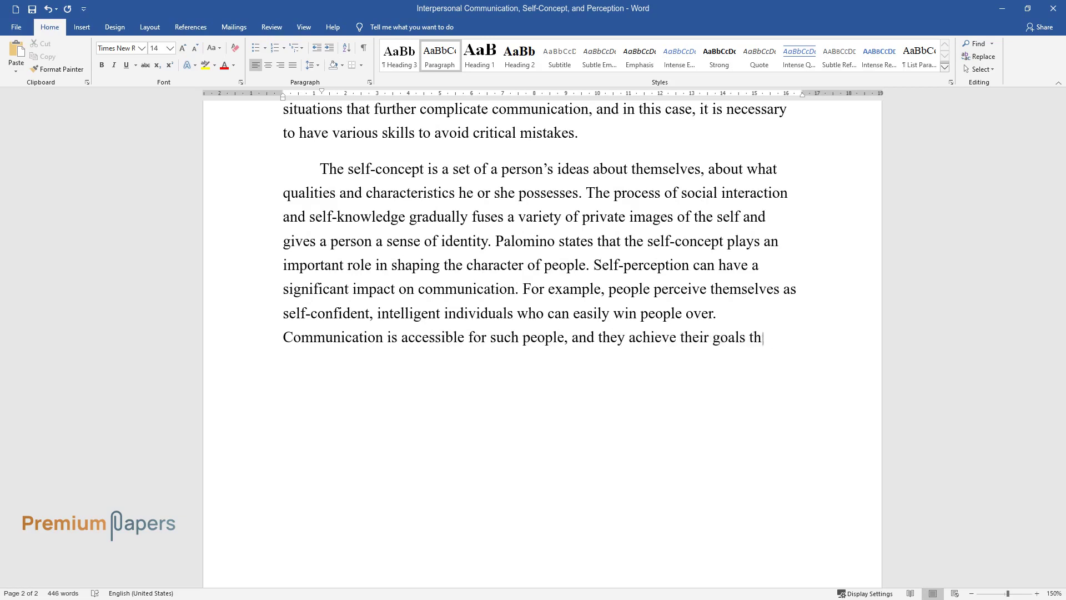
type("rough dia")
type("ther people who a")
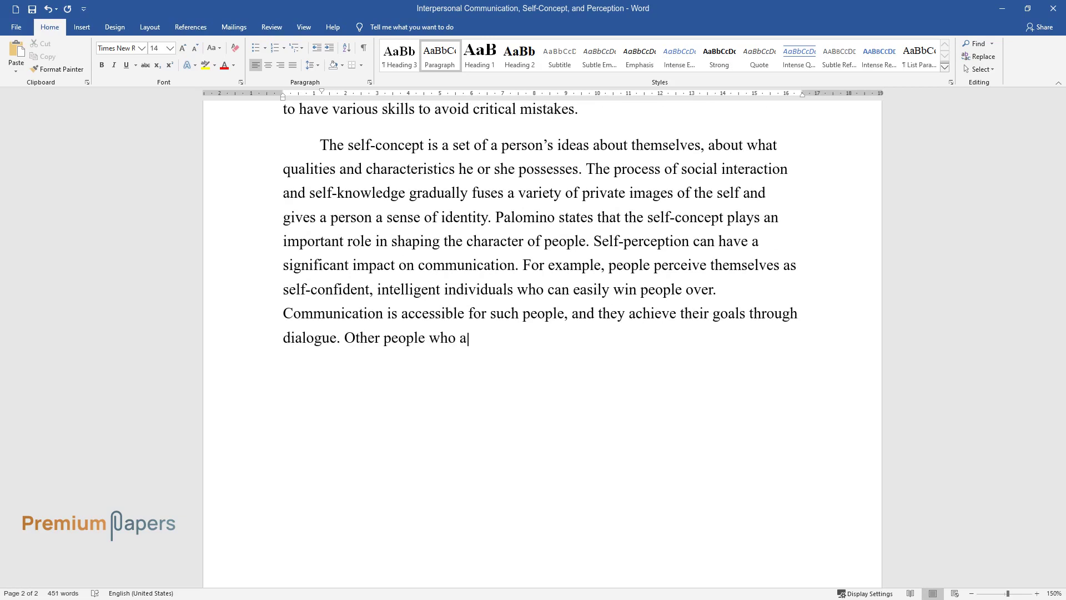
type("in themselves and")
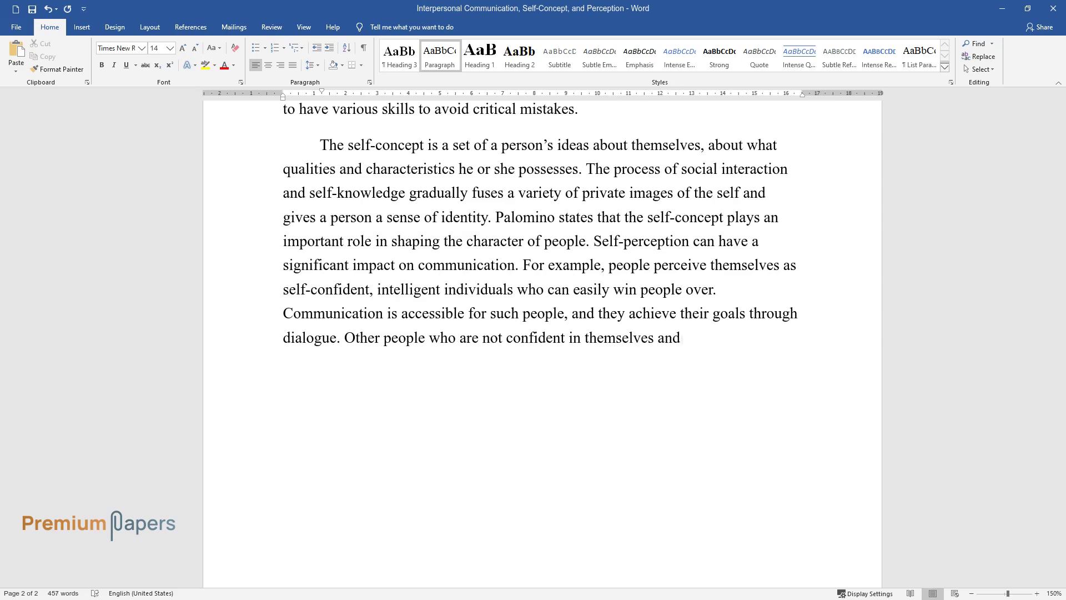
type("r communi")
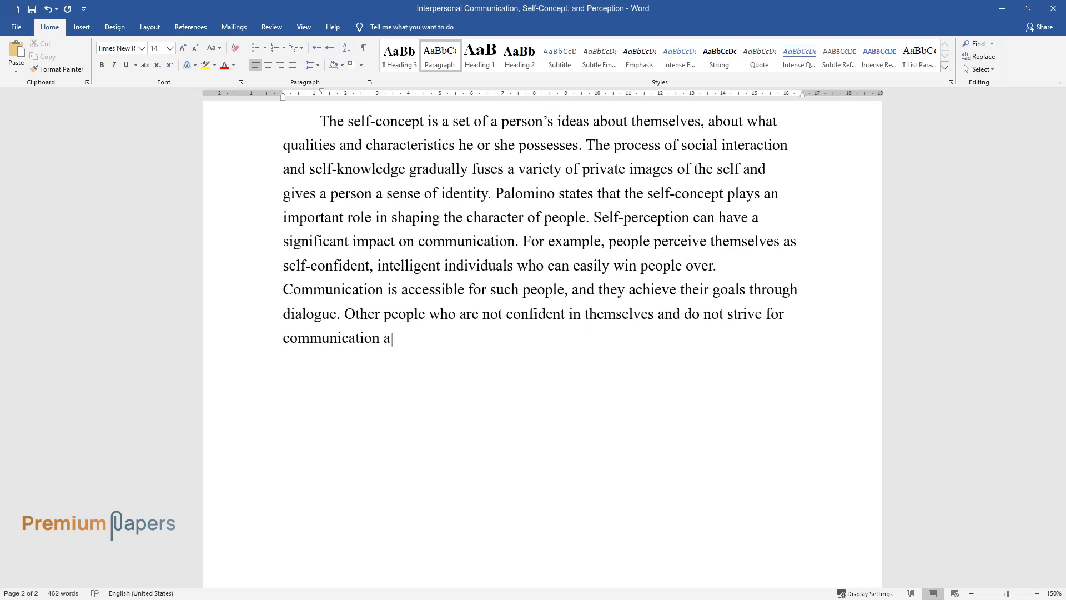
type("chieve success much more slowly t")
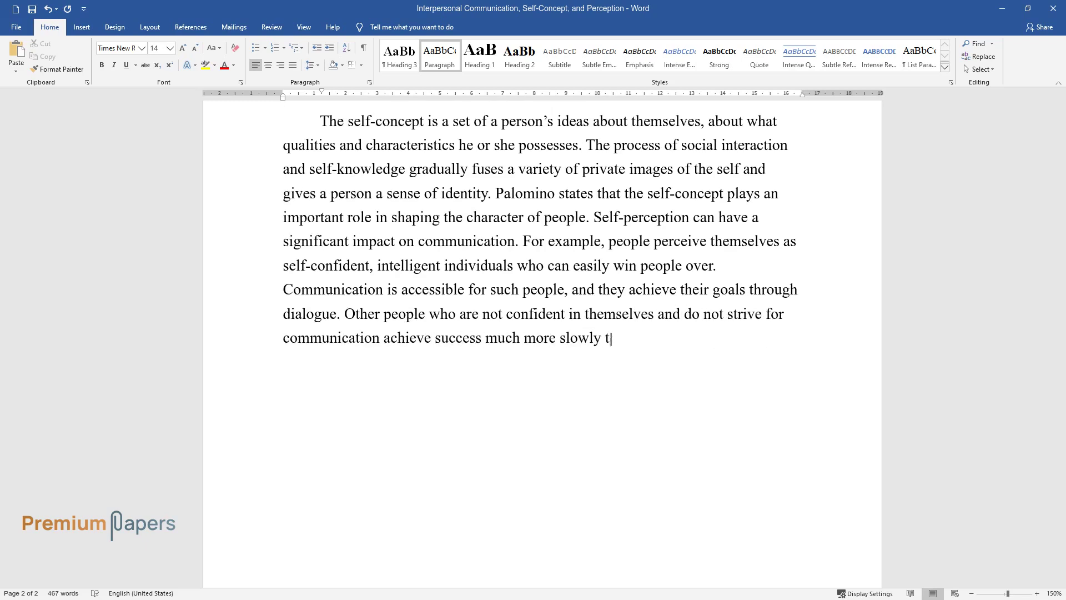
type("han friendly and open people.")
Step: Write the paragraph beginning 'Perception refers to the formation of a holistic image…'
key("Return")
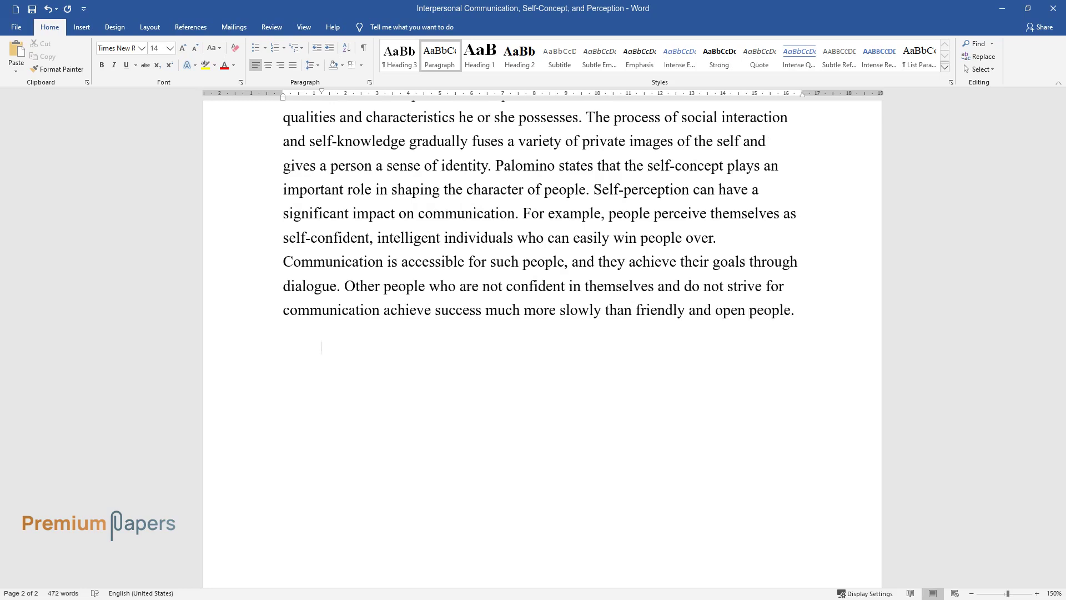
type("Perception refer")
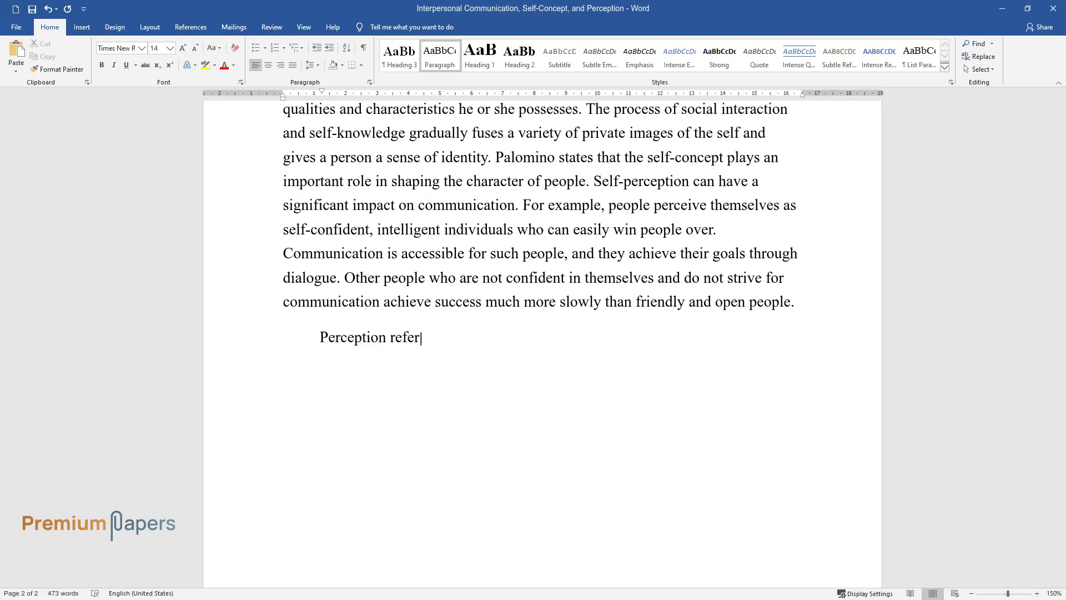
type("s to the formation of a holistic ima")
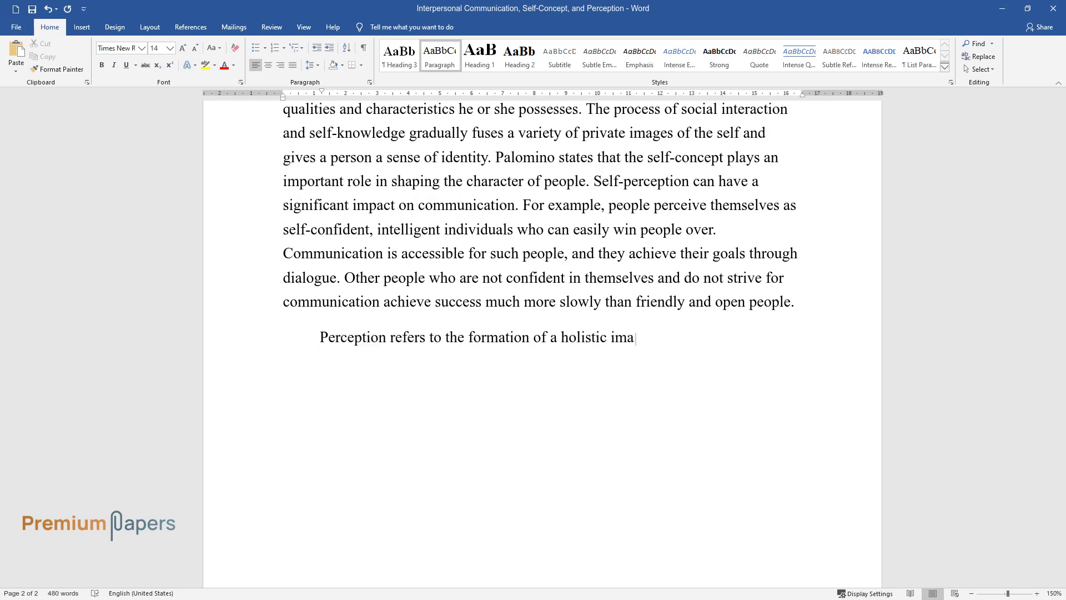
type("ge based on the assessment of the ap")
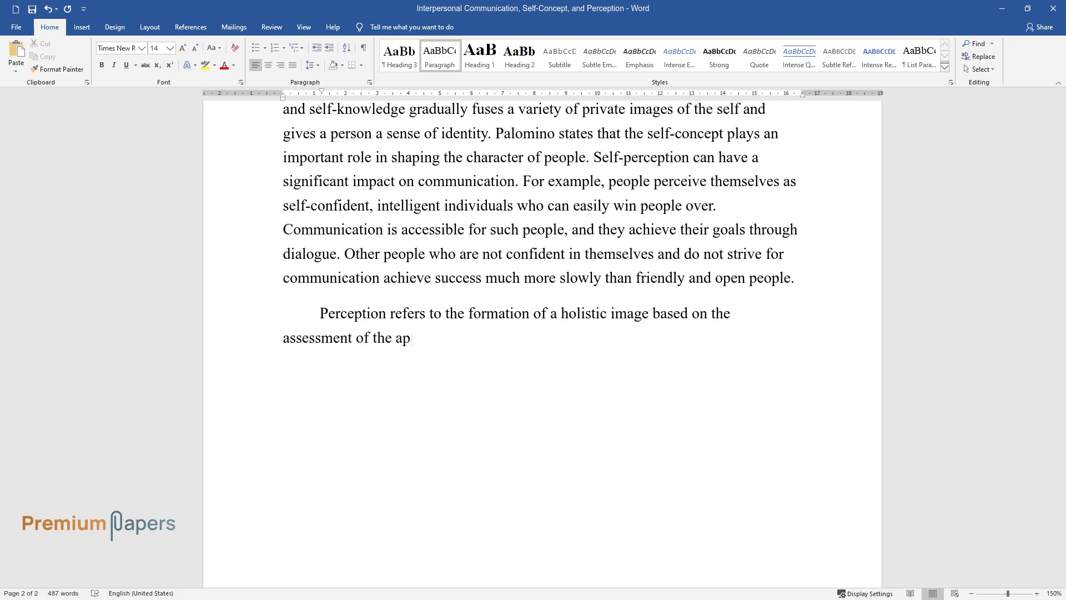
type("pearance and behavior of people, as")
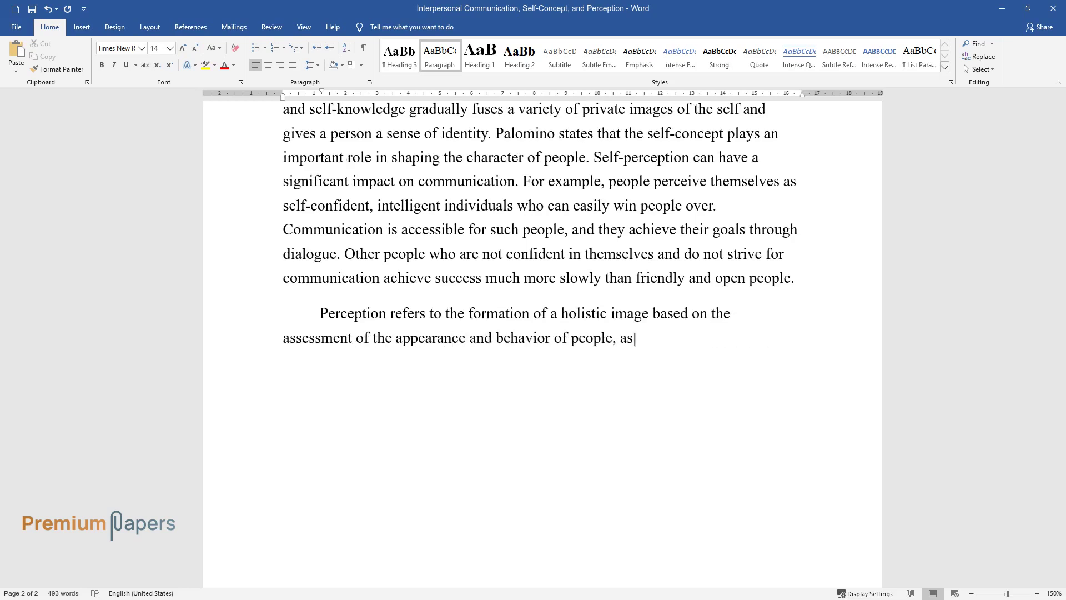
type(" well as the understanding of the co")
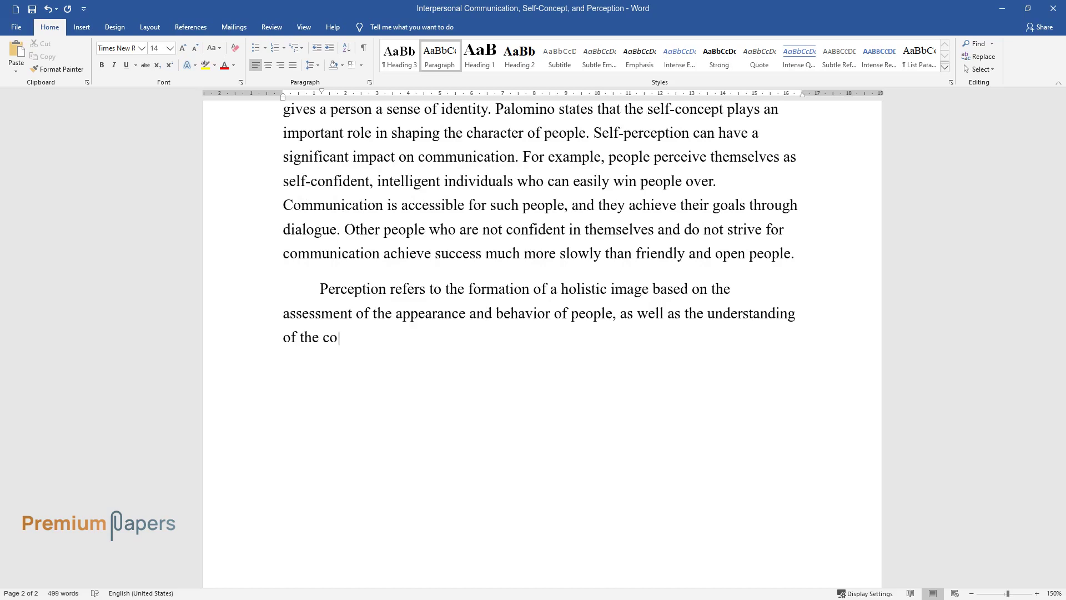
type("mmunication partner. Perception shap")
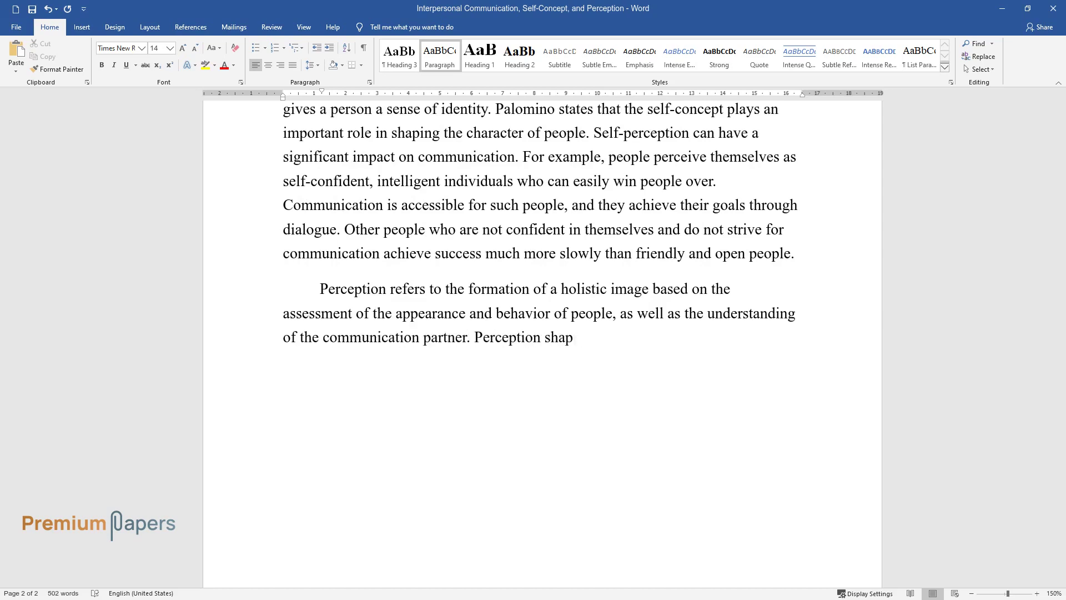
type("es how people understand communicat")
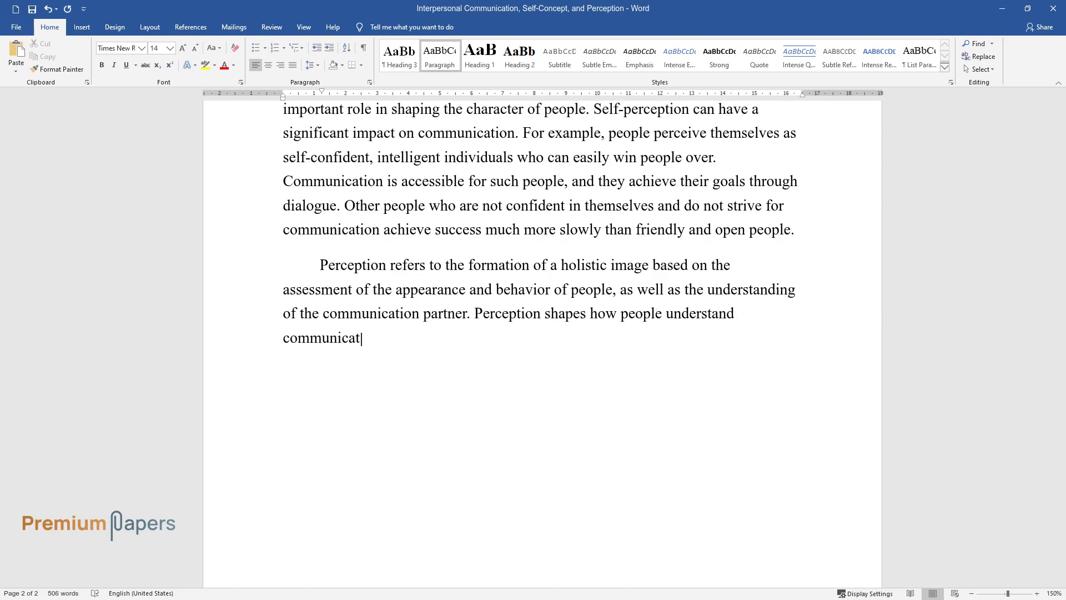
type("ion and how they communicate. It is ")
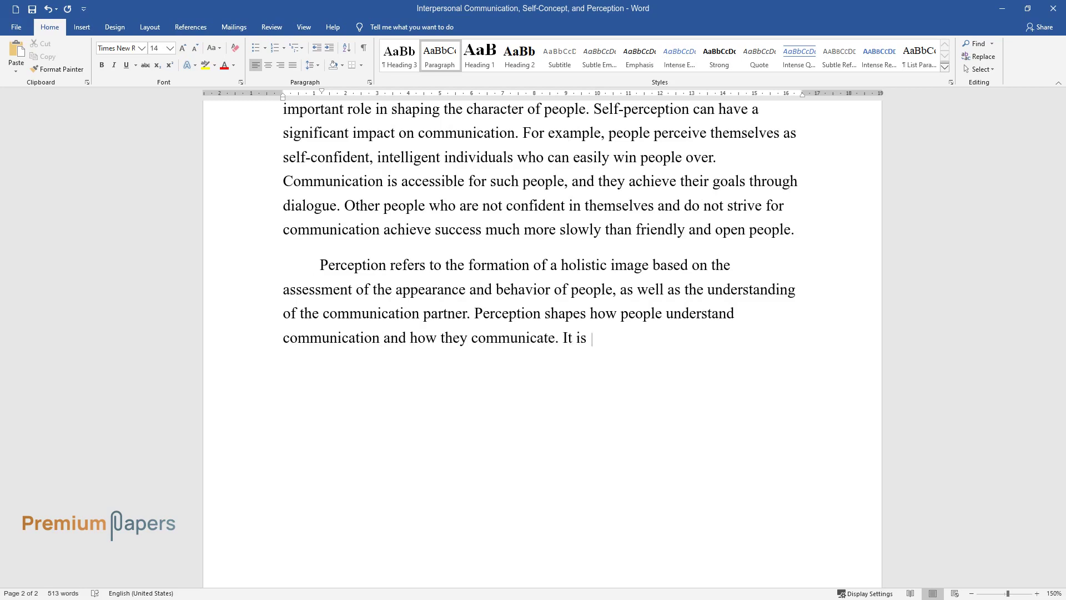
type("much easier to communicate with well")
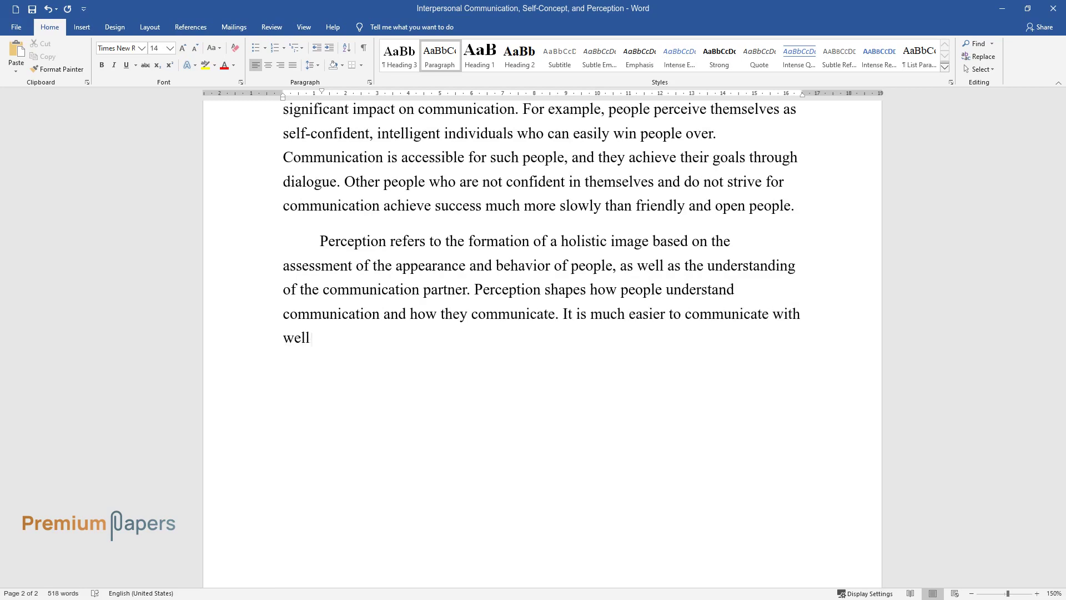
type("-dressed, intelligent, well-read, cu")
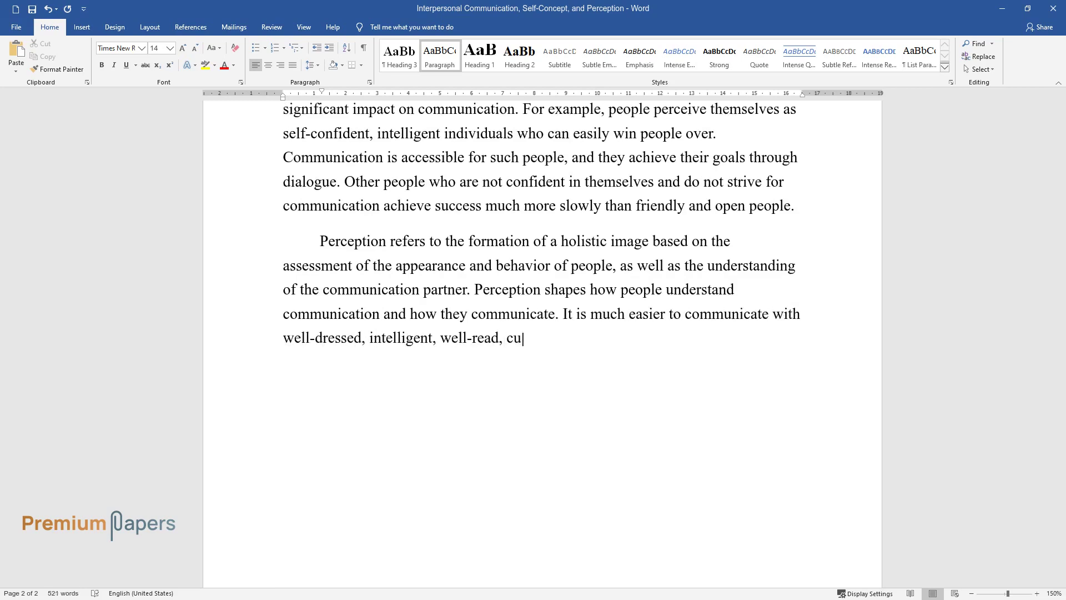
type("ltured people. A particular image o")
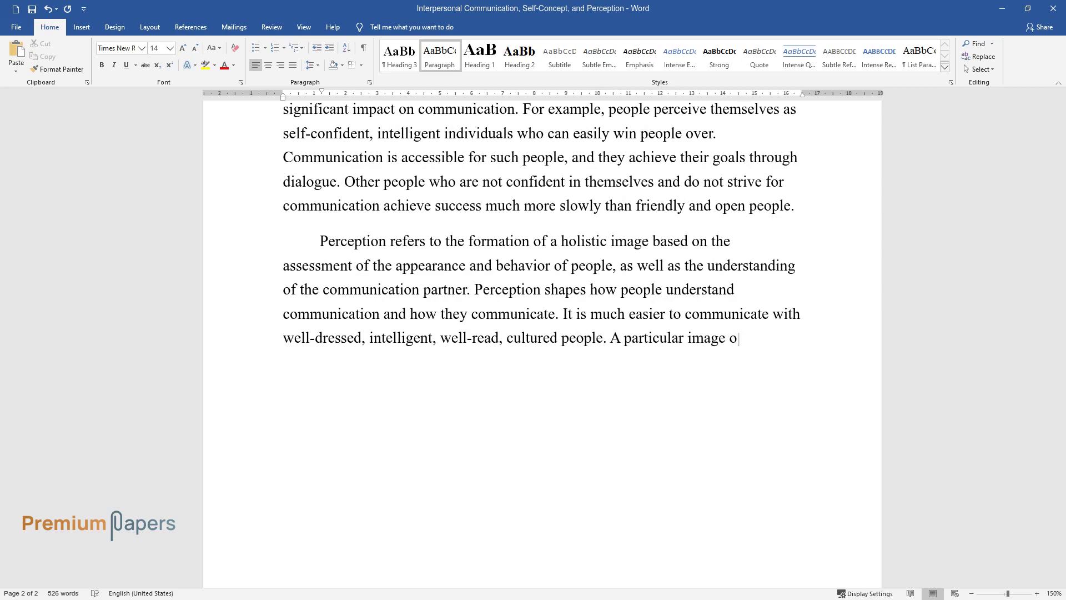
type("f an opponent is f")
type("ormed in a person’")
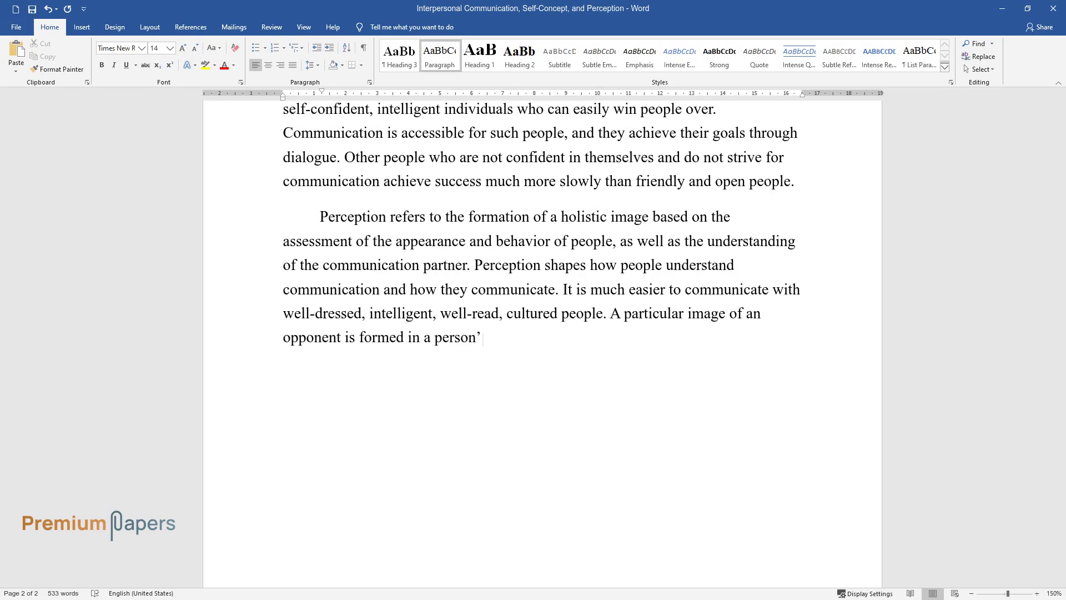
type("s head, which gives an opportunity a")
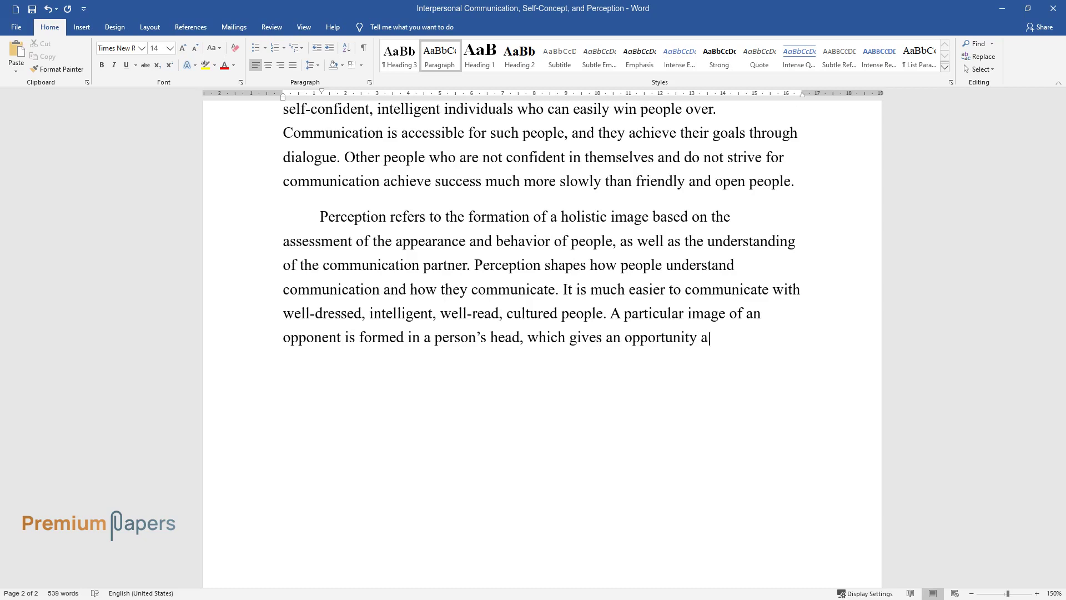
type("nd awareness of how")
type(" further dialogu")
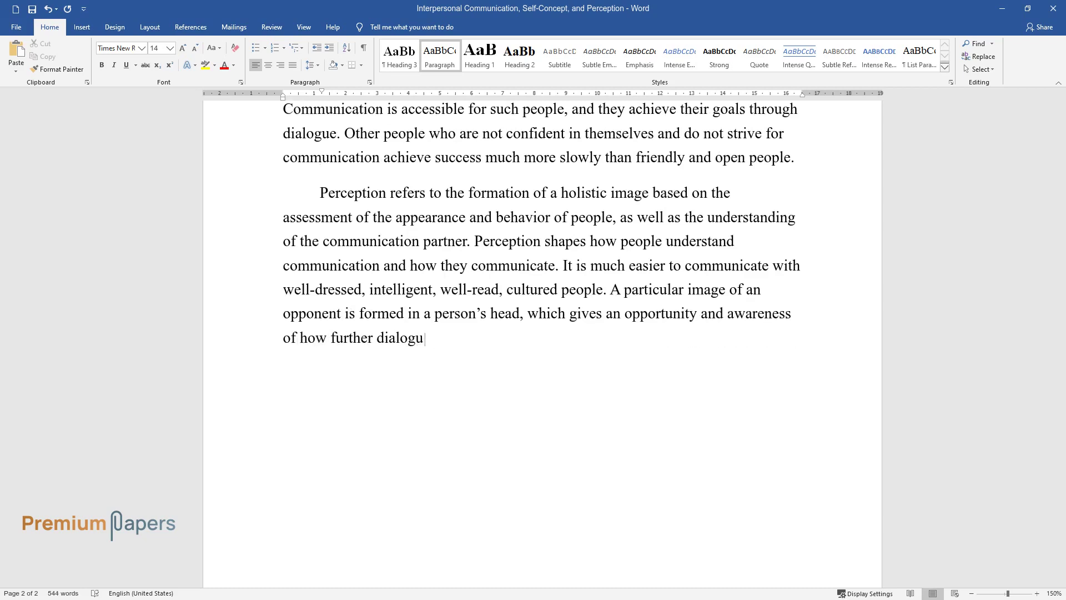
type("e will be built.")
key("Return")
Step: Type the conclusion beginning 'In conclusion, communication is a complex process'
type("In")
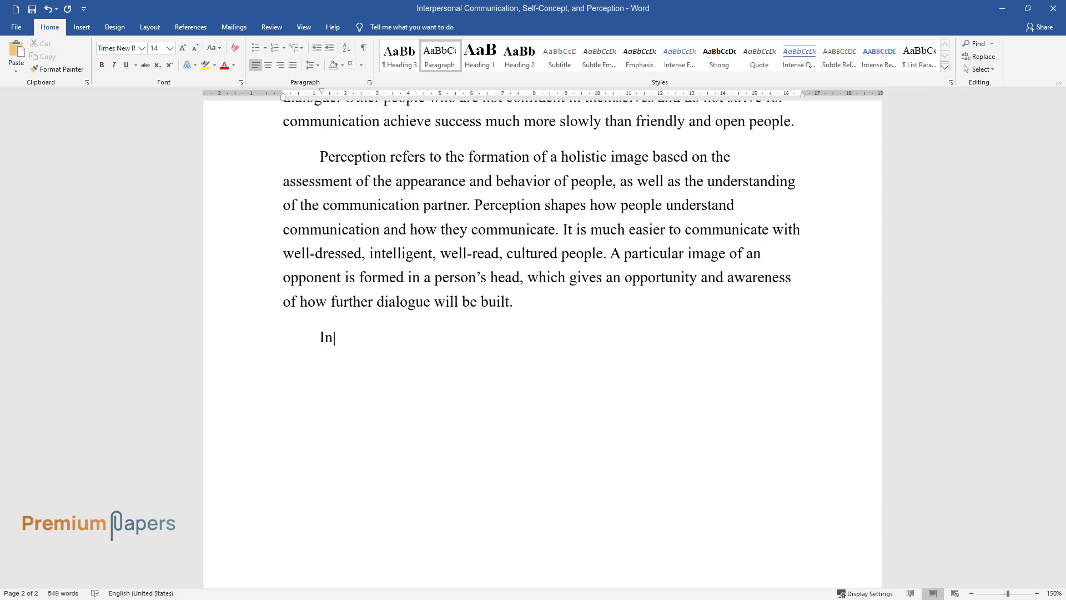
type("munication is a c")
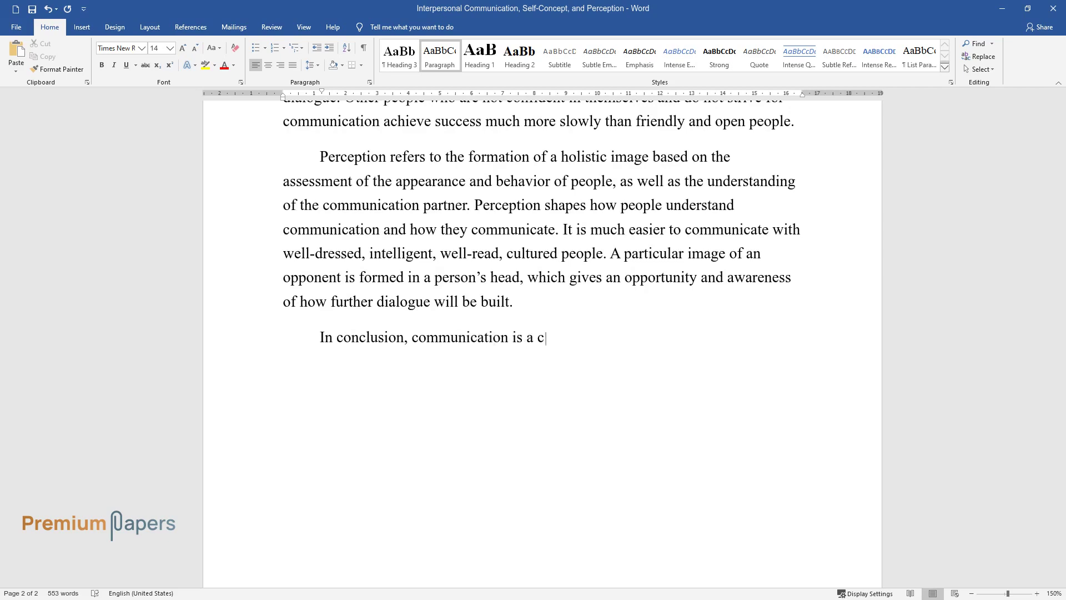
type("omplex pr")
type("t is esse")
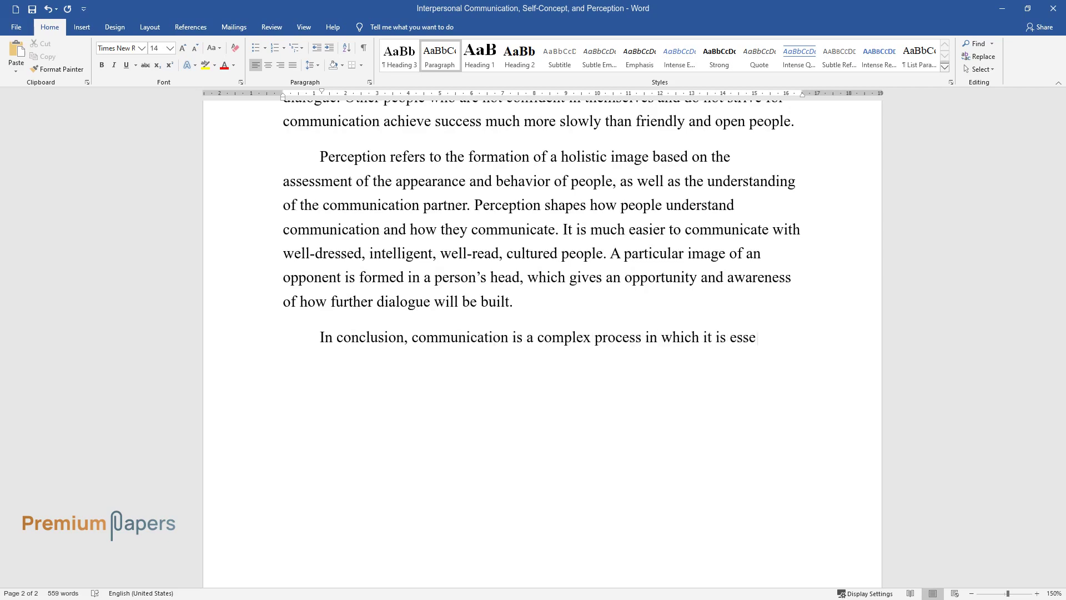
type("ntial to think through every word")
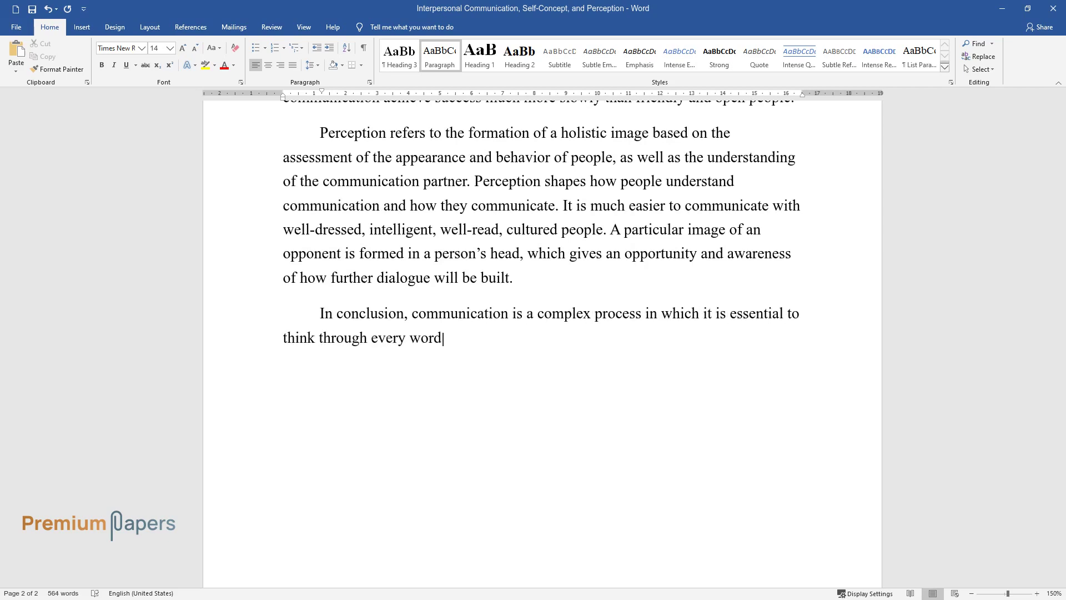
type(". Personal and professional commun")
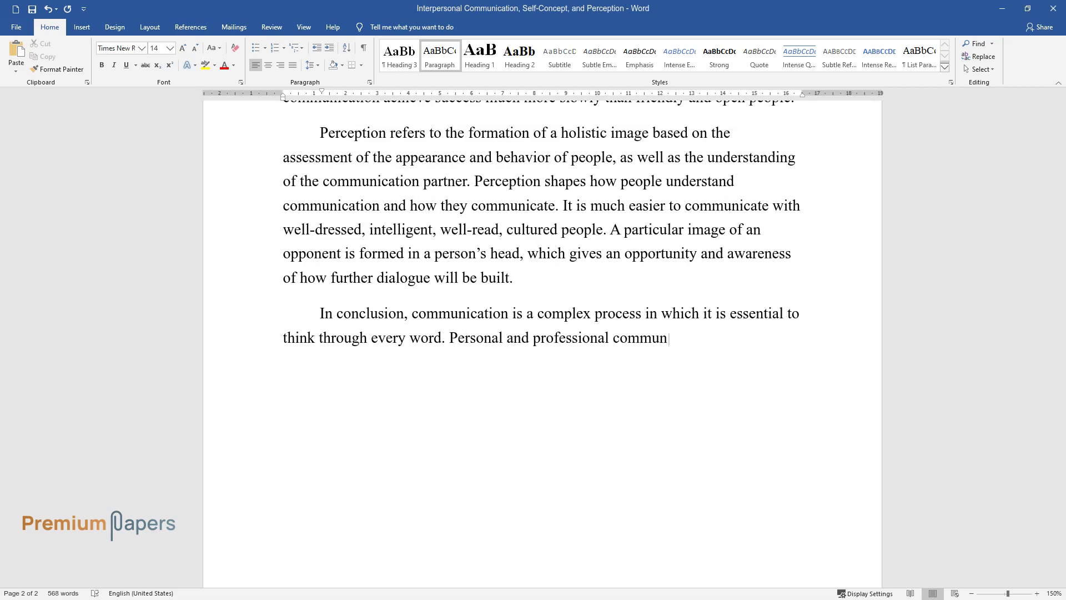
type("ication undoubtedly has differenc")
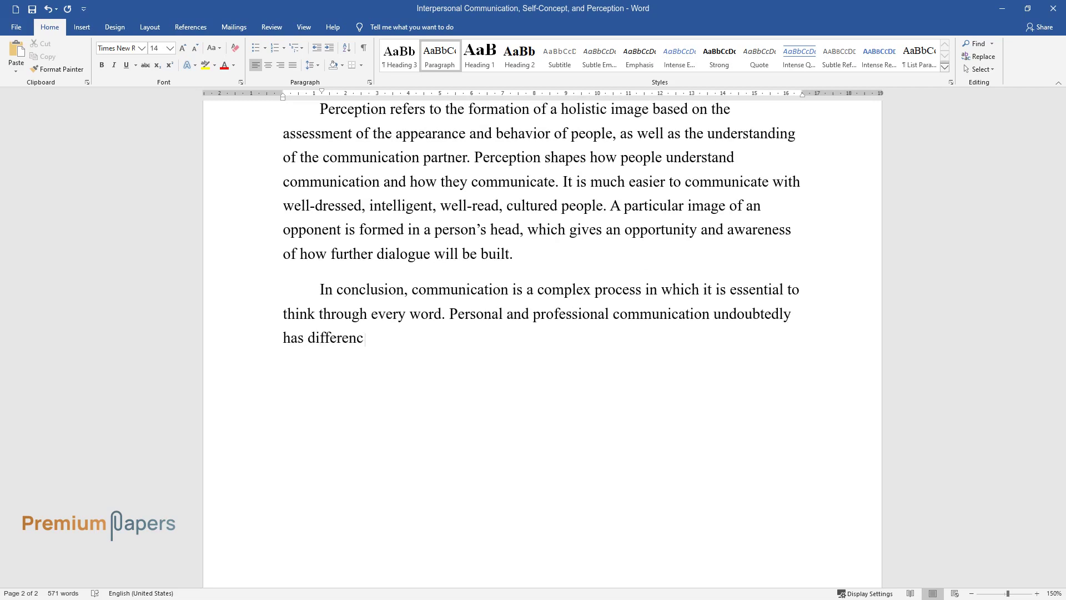
type(" the proba")
type("bility of making")
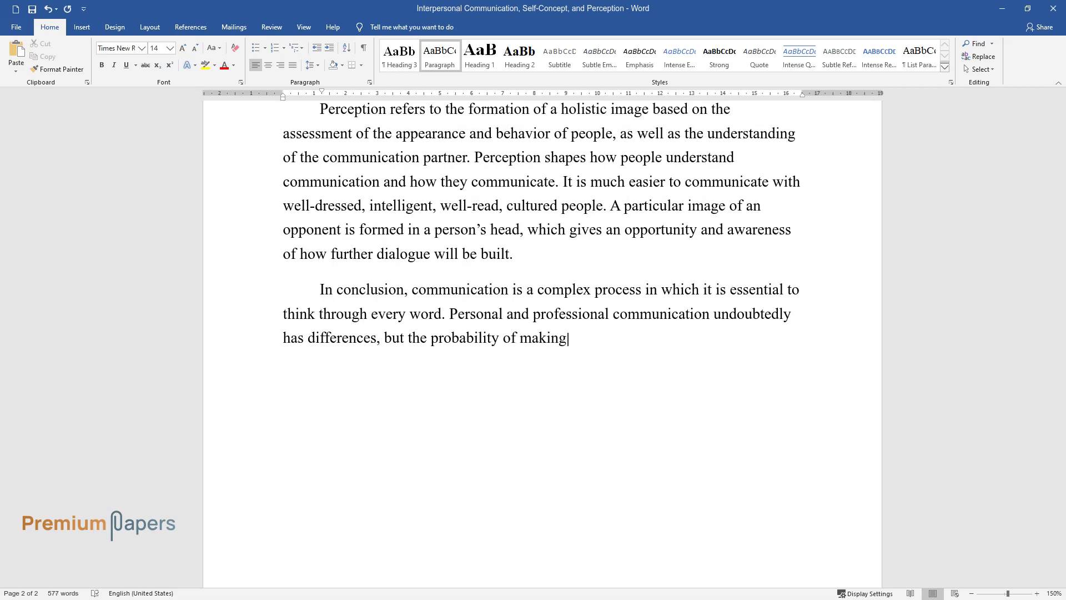
type(" mistakes in both")
type(" types of communi")
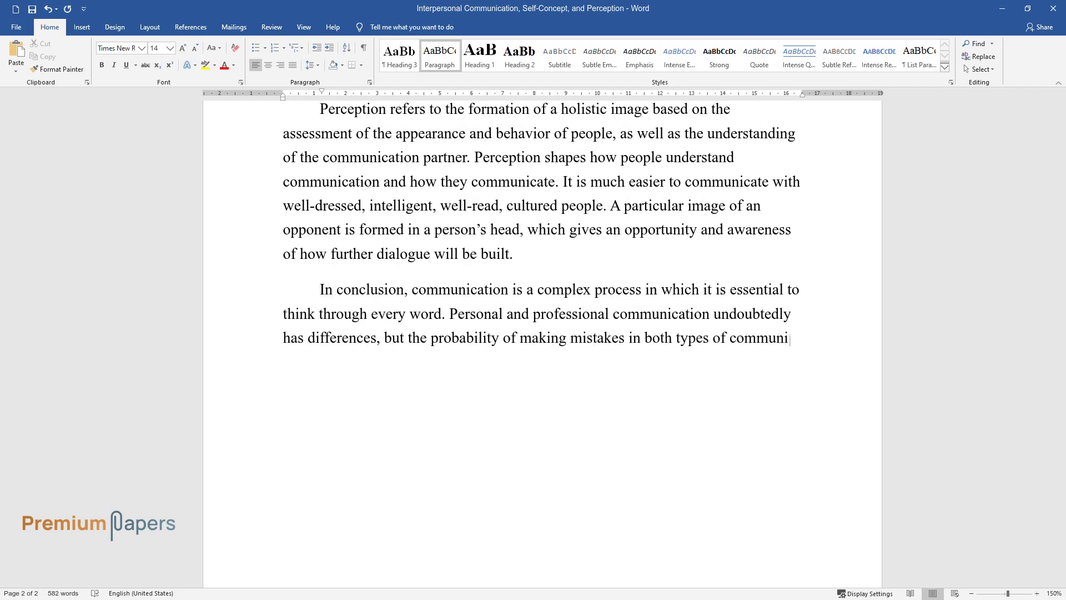
type("cation i")
type("s high. To communicate ef")
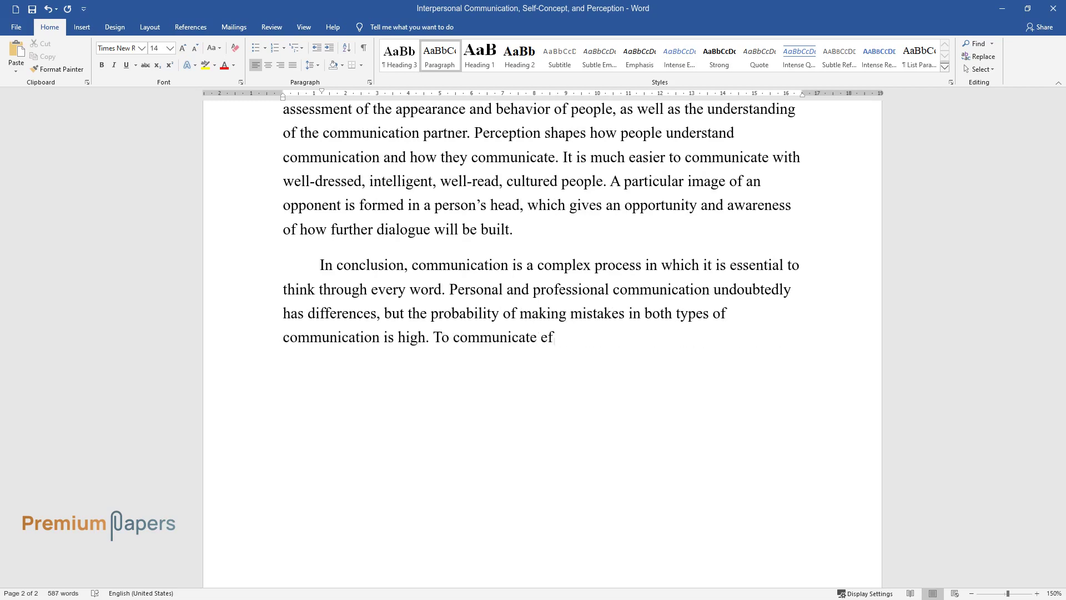
type("necessary to inc")
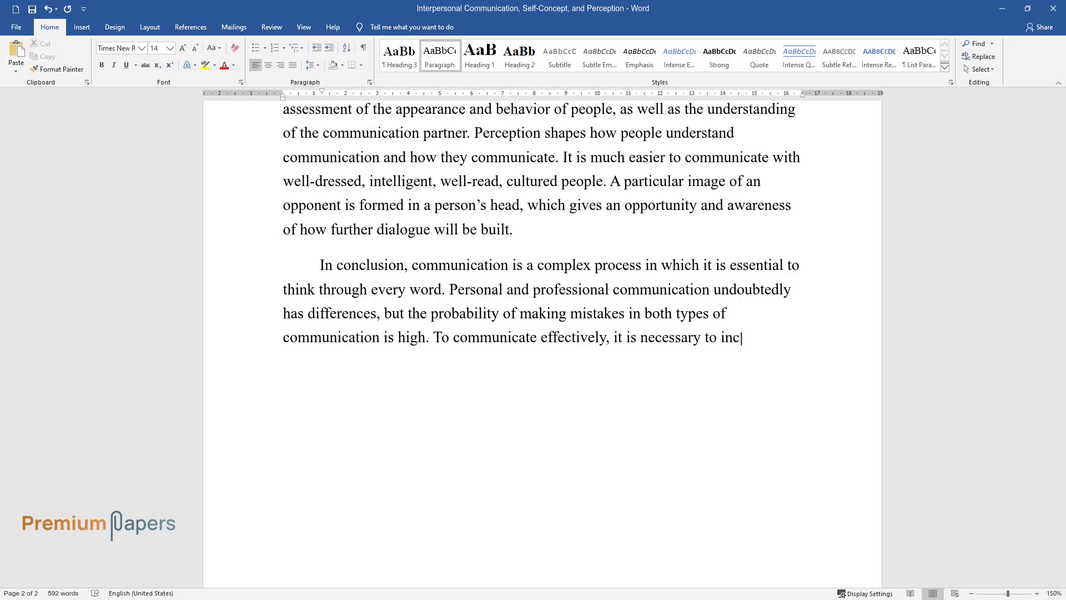
type("e's level of knowledge, ga")
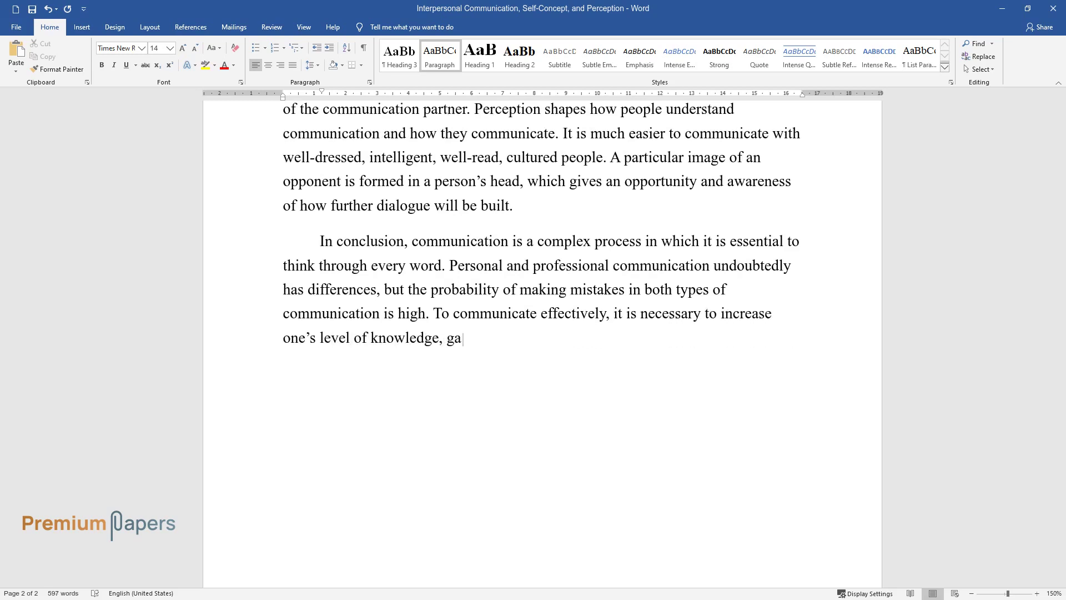
type("now the basic pri")
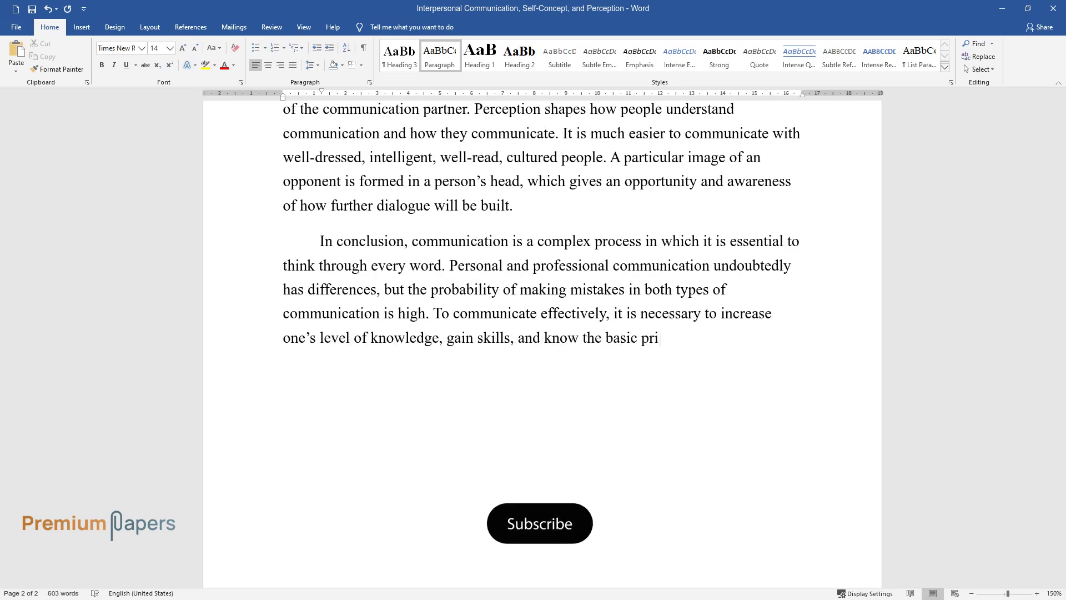
type("nciples of communication. If thes")
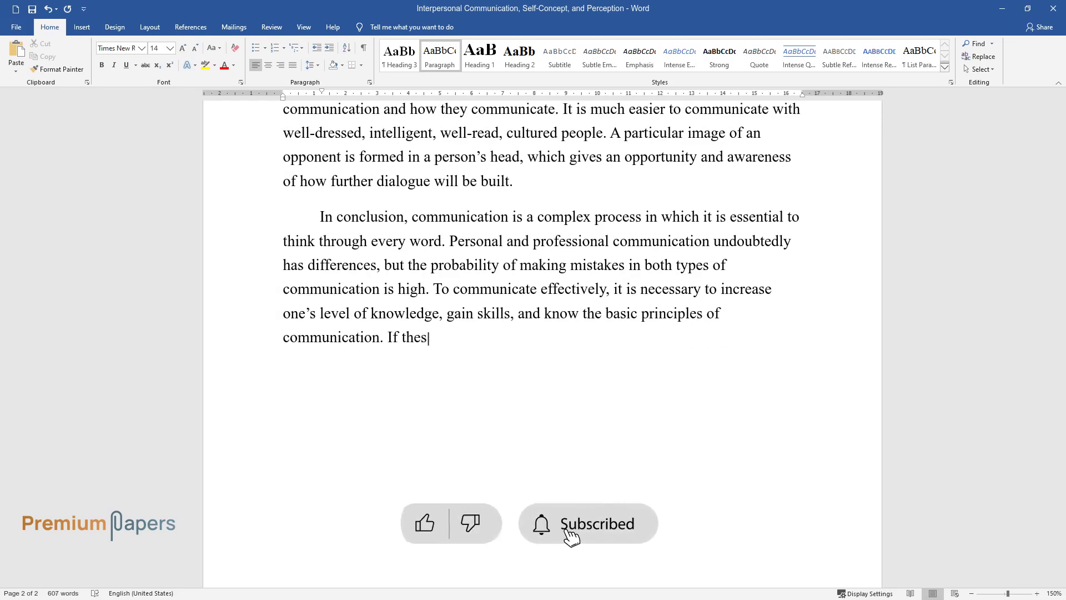
type("e recommendations are followed, th")
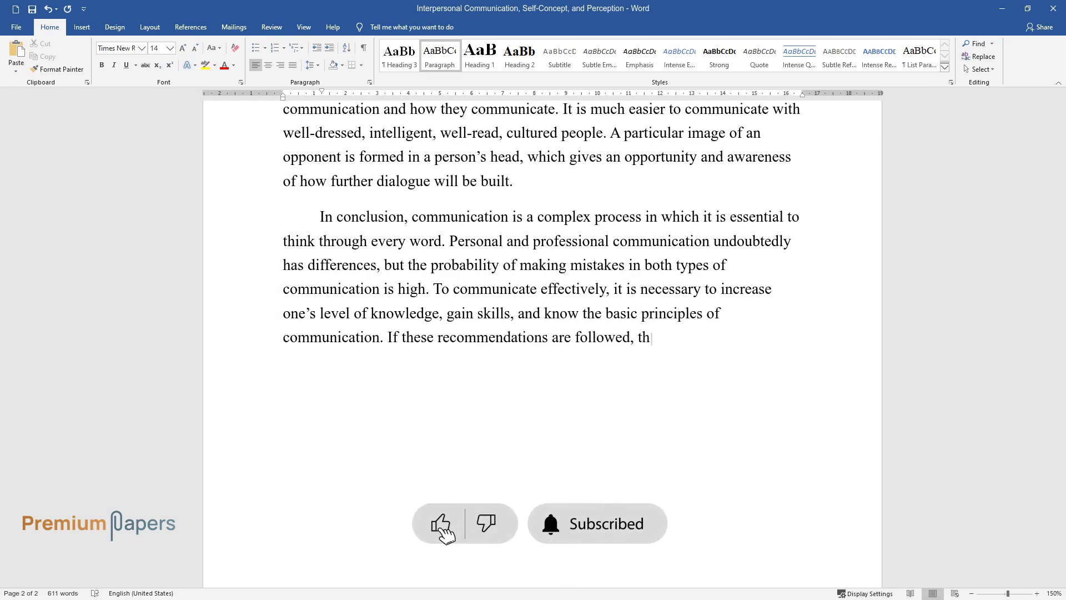
type("e conversation will be effective,")
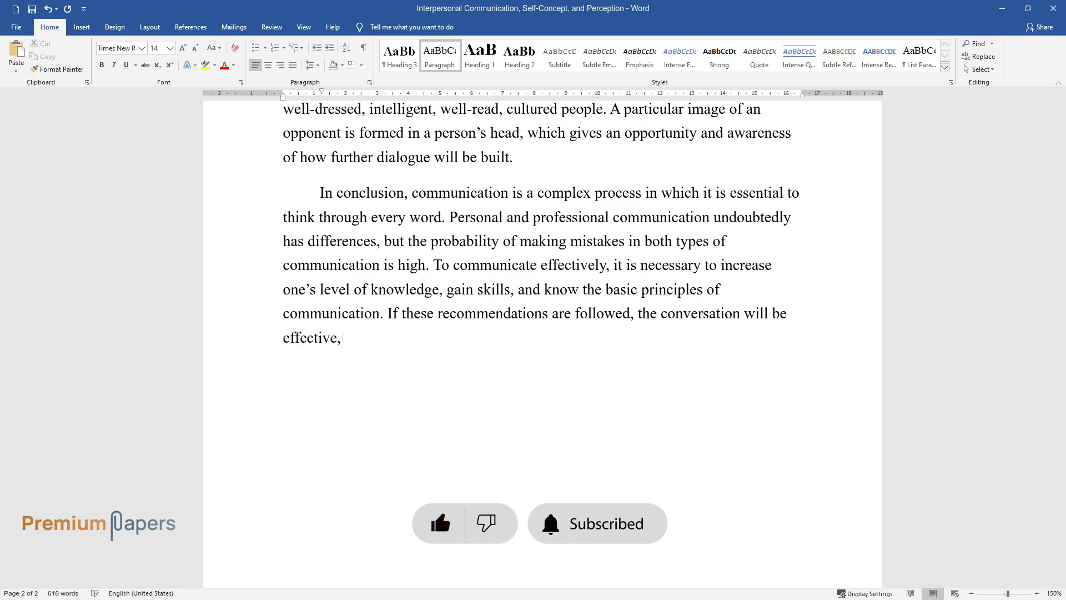
type(" importantly, accessible")
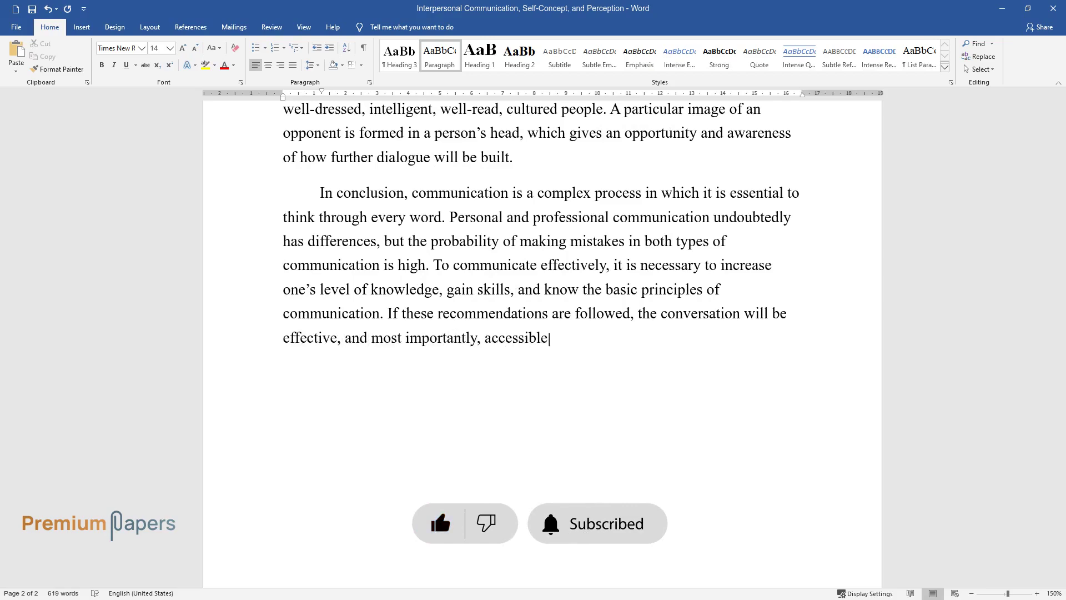